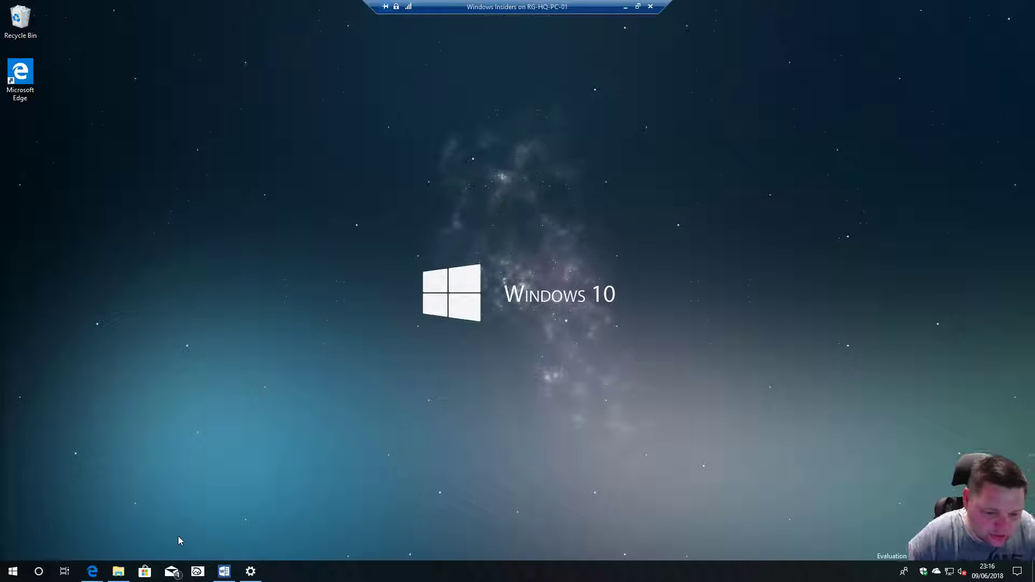
Bring Word up in the Sets window, switch to its New tab, and show the tabs set aside earlier.
click(225, 572)
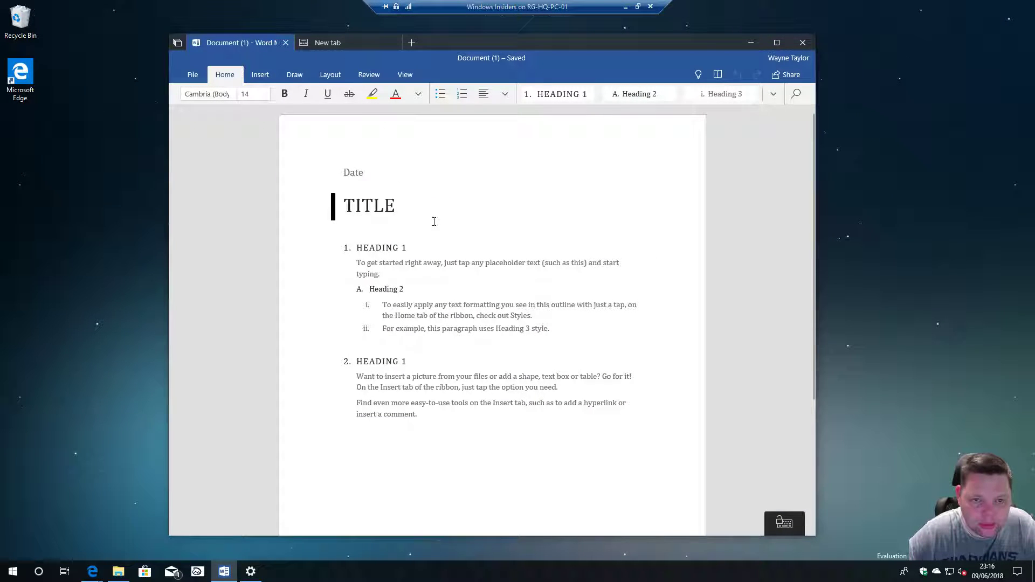
click(318, 44)
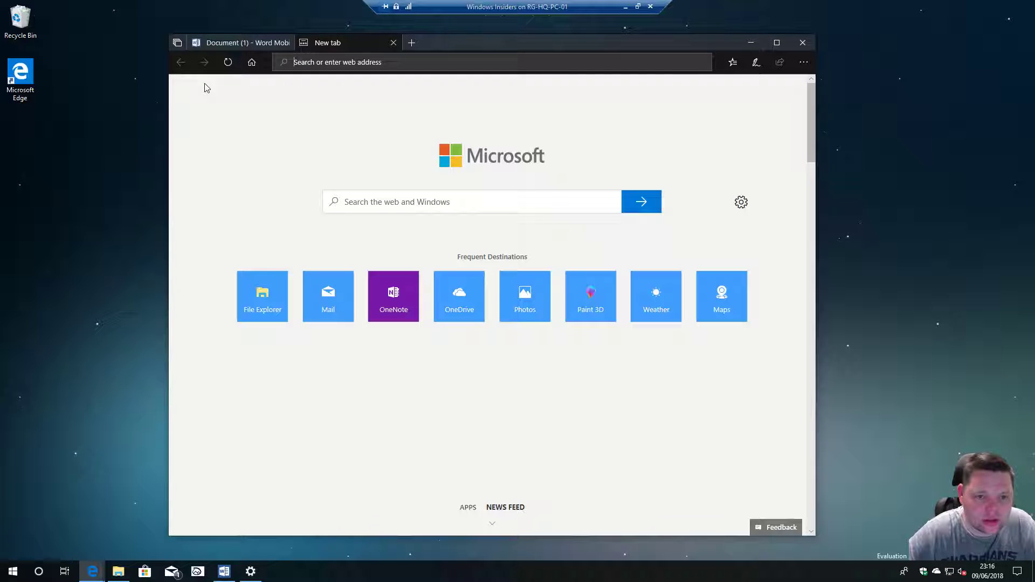
click(178, 43)
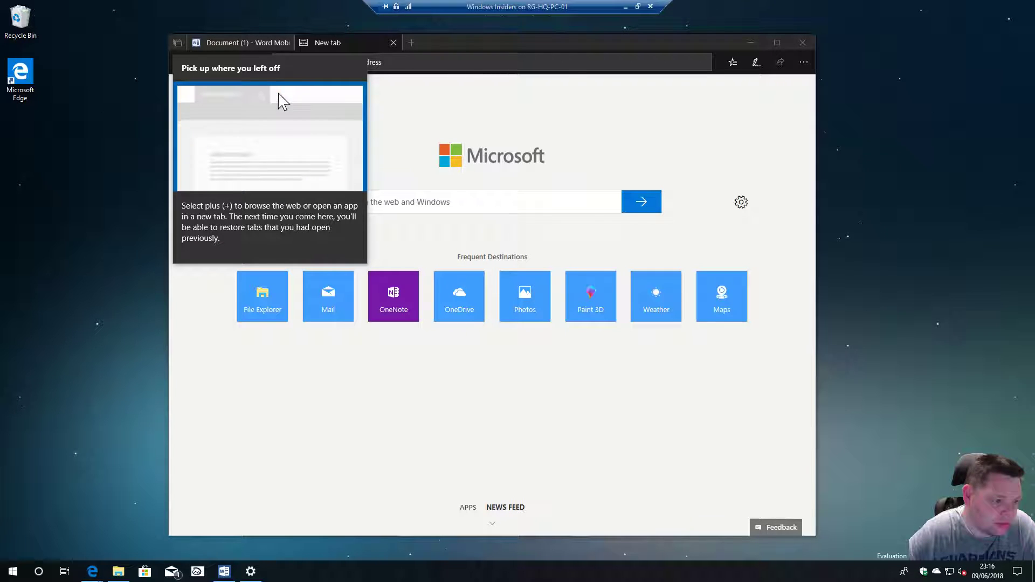
Restore the Edge window showing the blogs.windows.com image, move it nearer the centre, and bring up Project (Win+P).
click(746, 43)
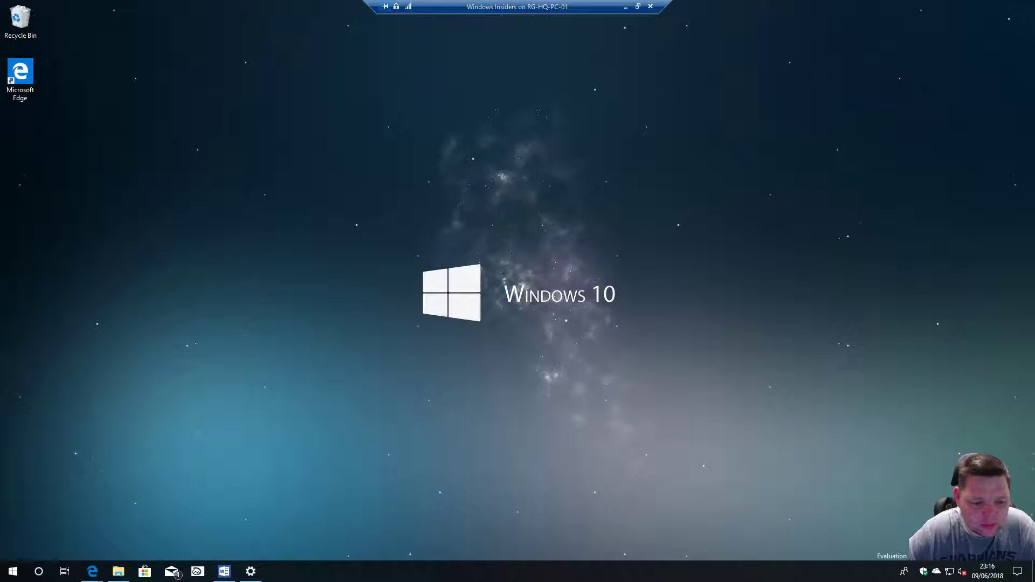
mouse_move(93, 571)
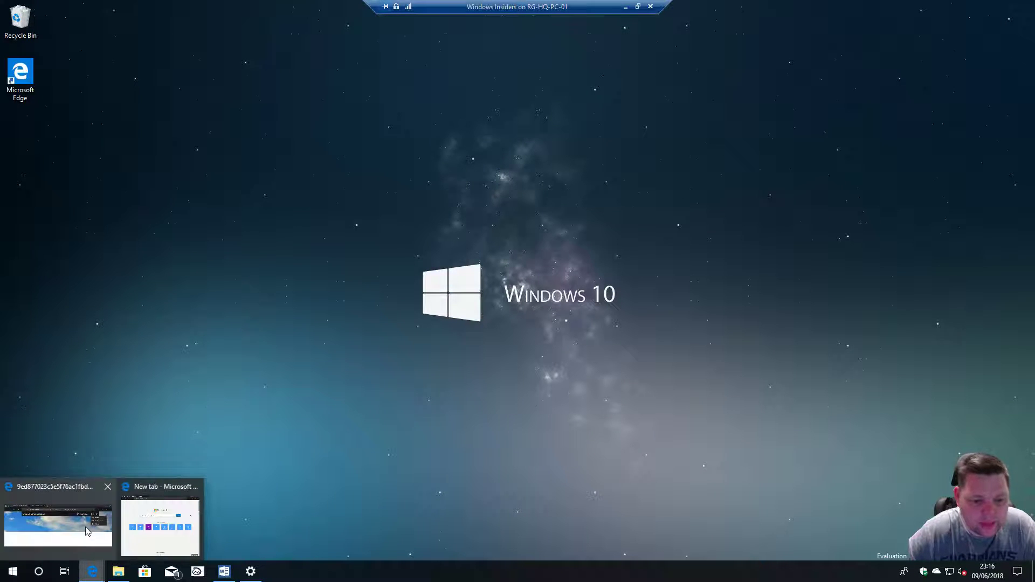
click(86, 531)
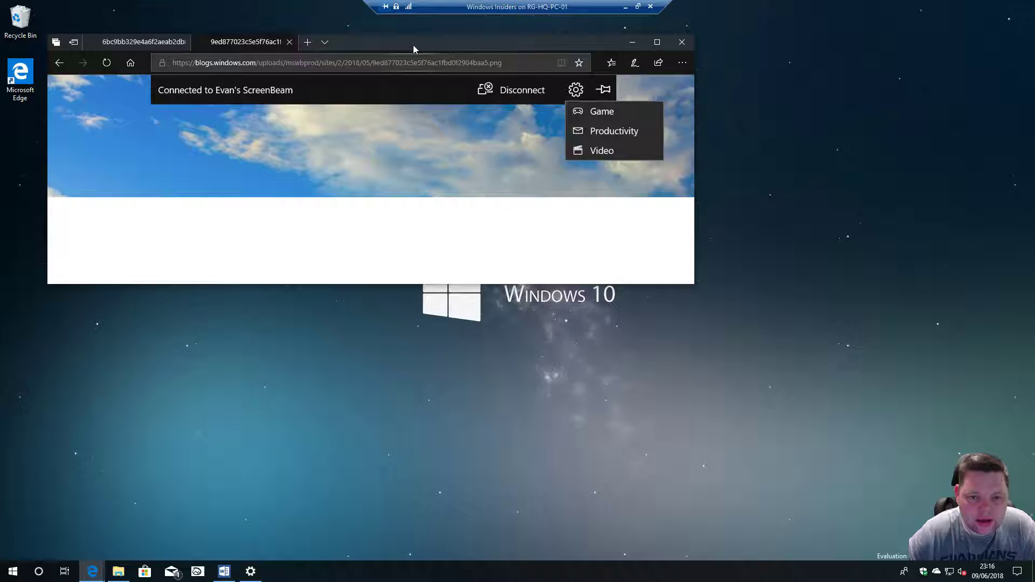
drag(414, 49, 554, 66)
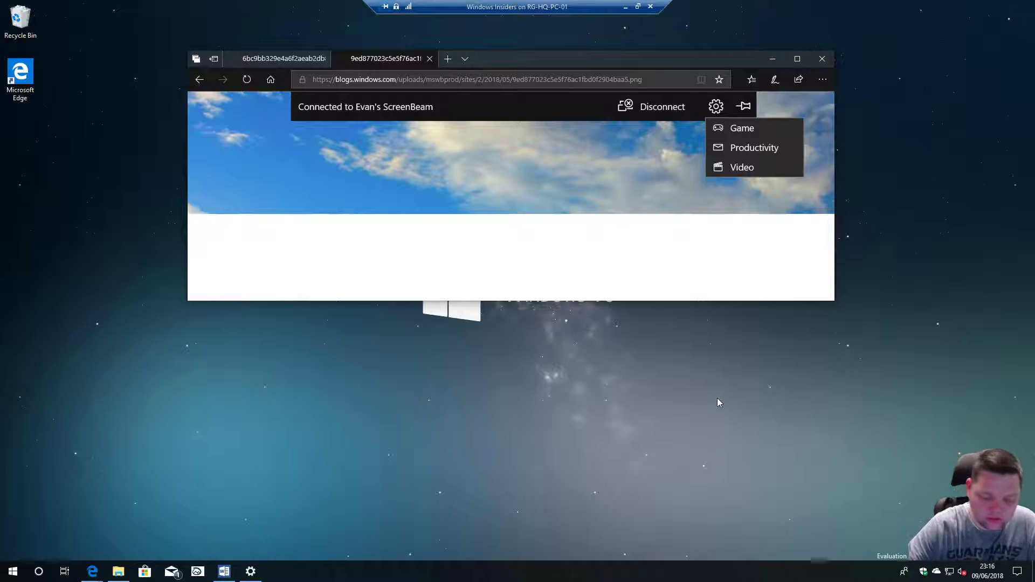
key(super+p)
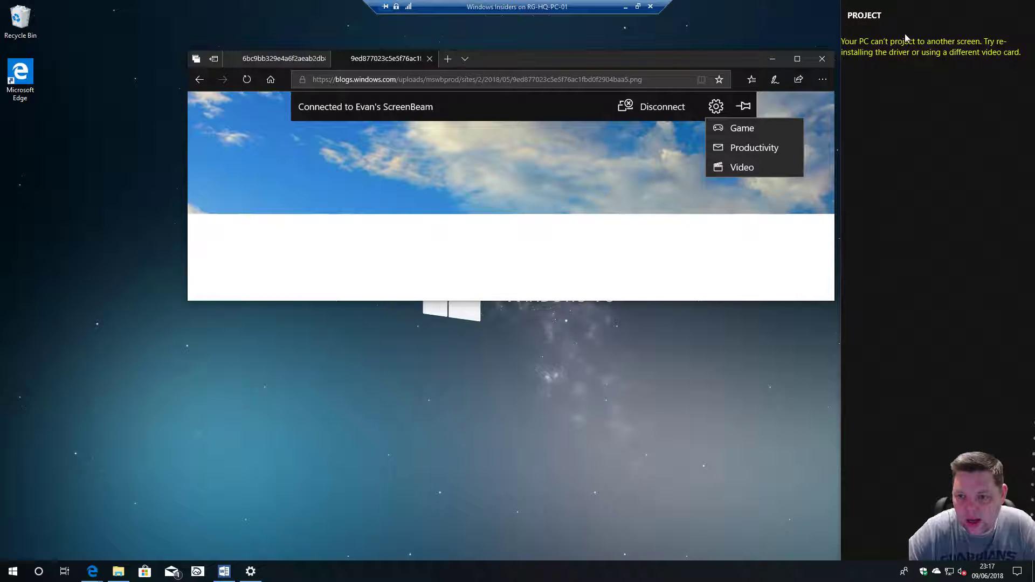
click(621, 58)
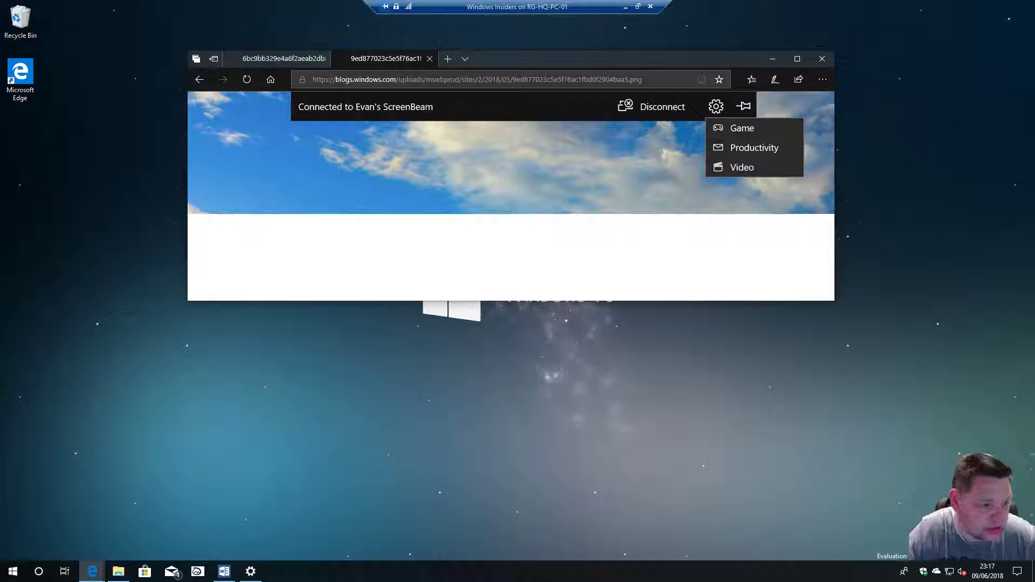
Go to Settings > Apps > Manage optional features to list installed features like OpenSSH Client.
click(261, 574)
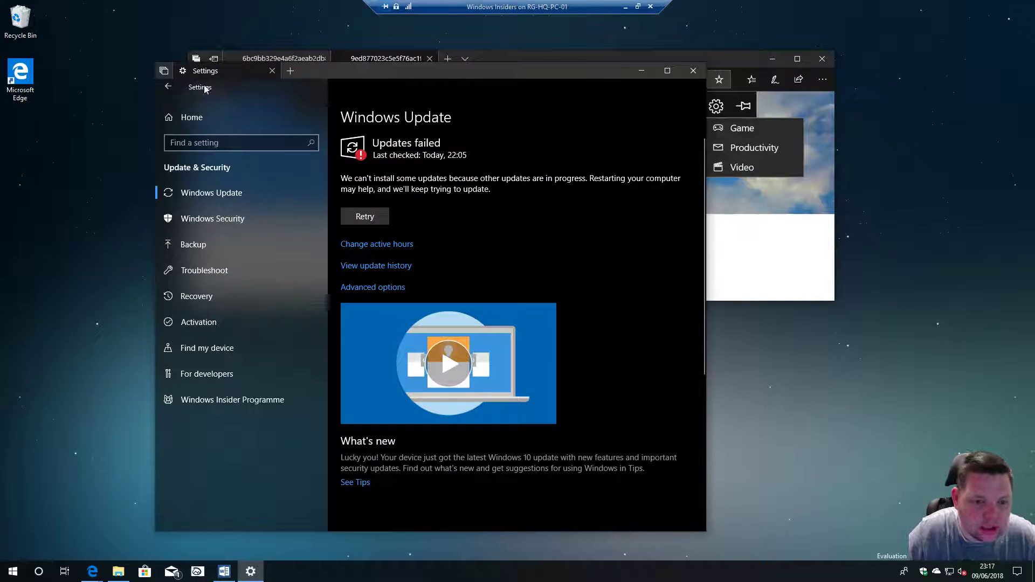
click(196, 118)
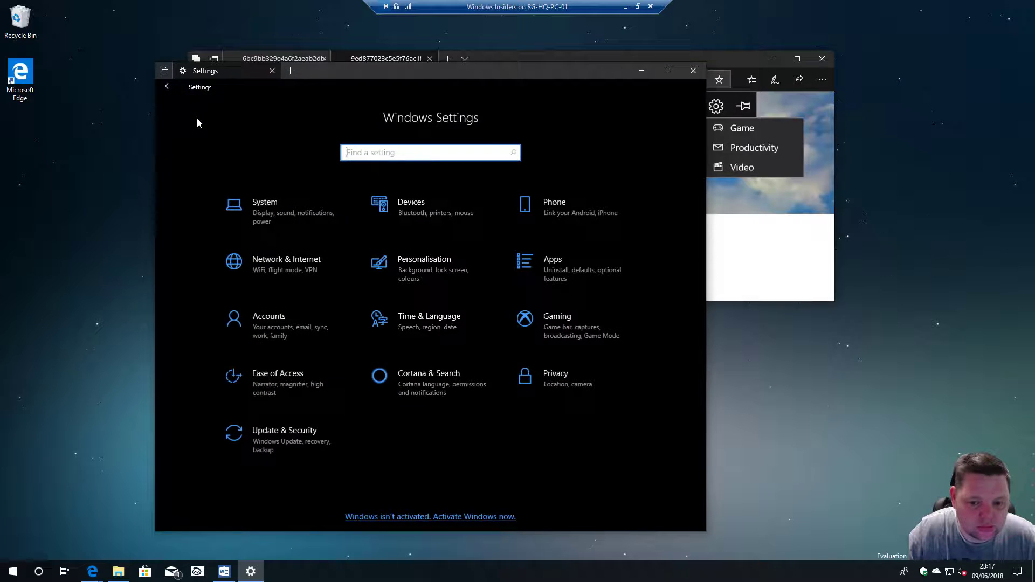
click(582, 258)
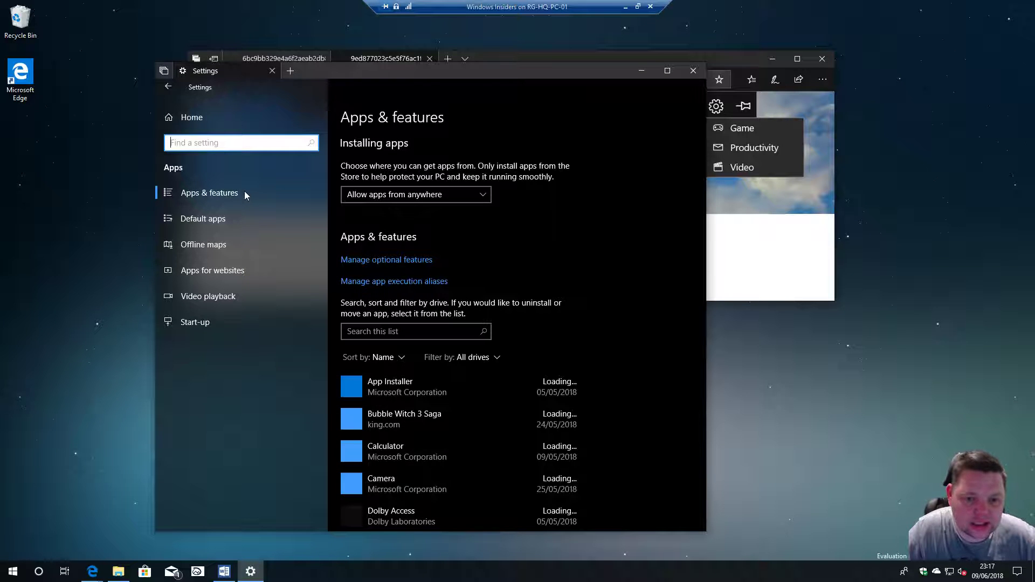
click(412, 261)
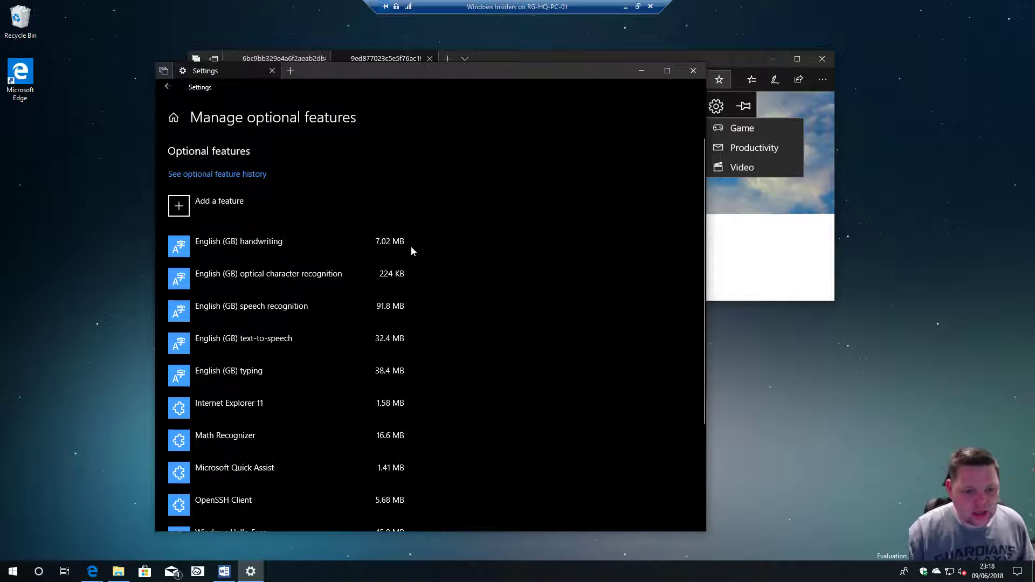
Browse Add a feature and expand the RSAT: Failover Clustering Tools and RSAT: DNS Server Tools descriptions.
click(218, 210)
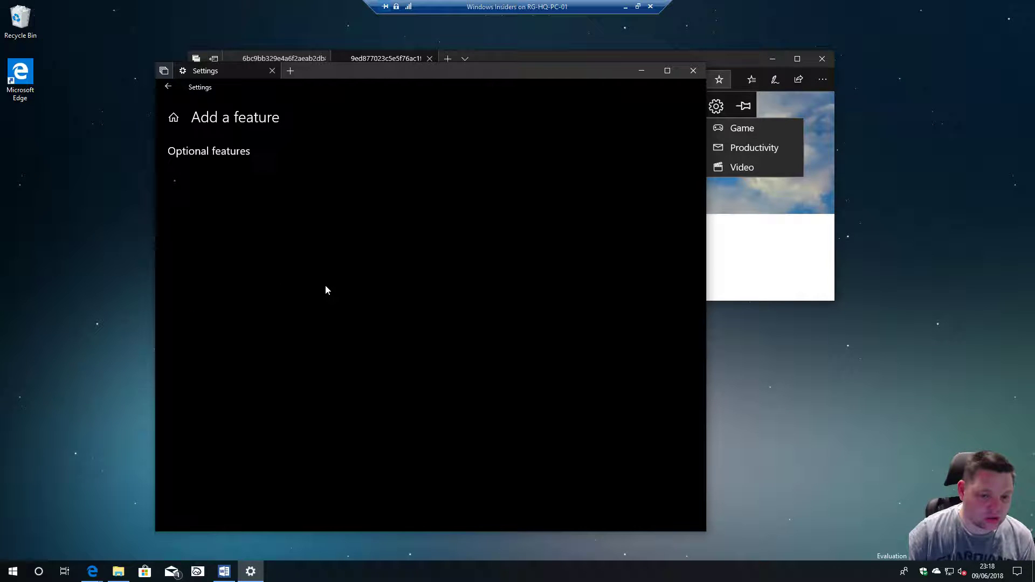
scroll(324, 289, down, 15)
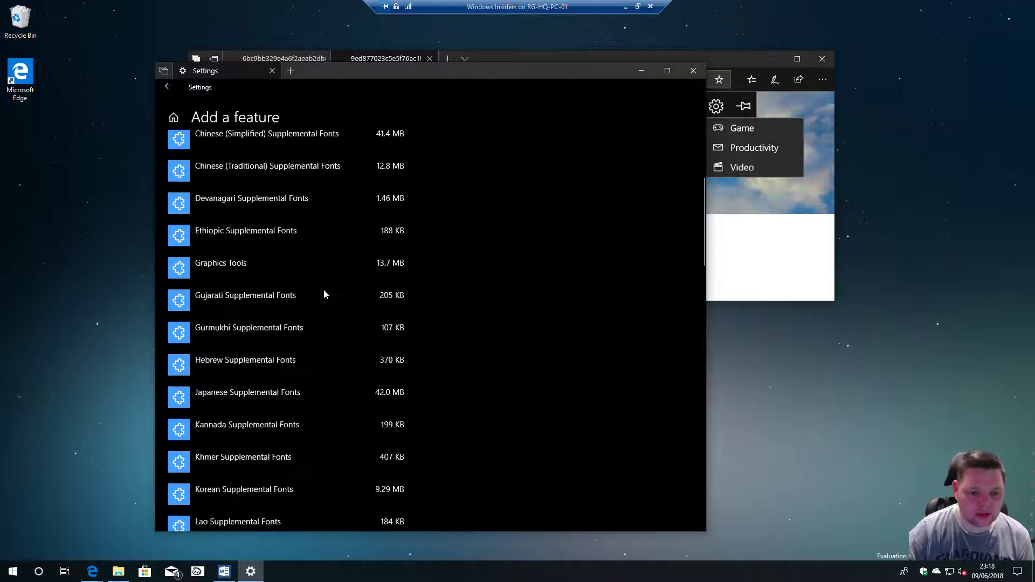
scroll(322, 290, up, 3)
scroll(321, 298, up, 3)
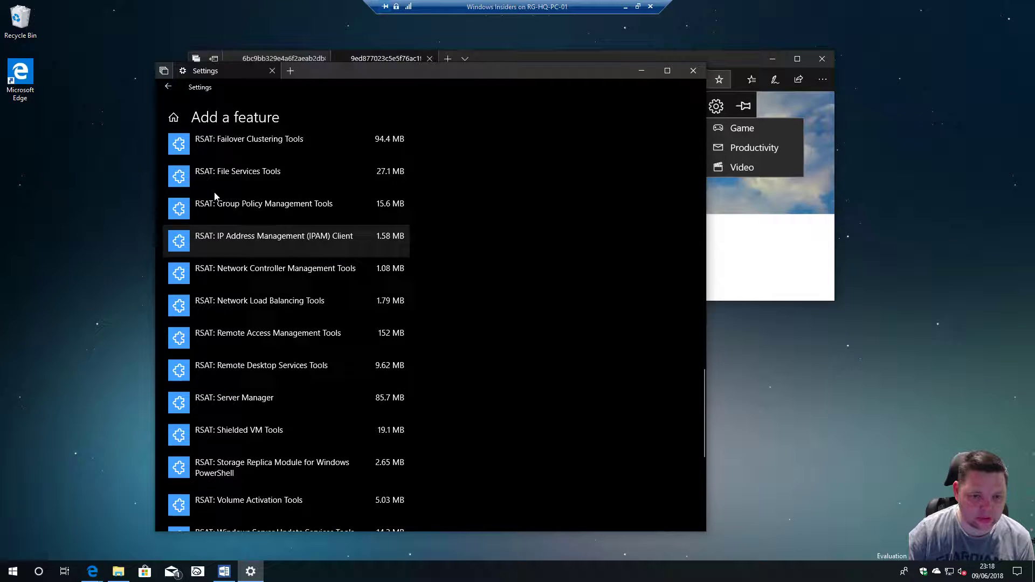
scroll(255, 209, up, 2)
scroll(255, 209, up, 1)
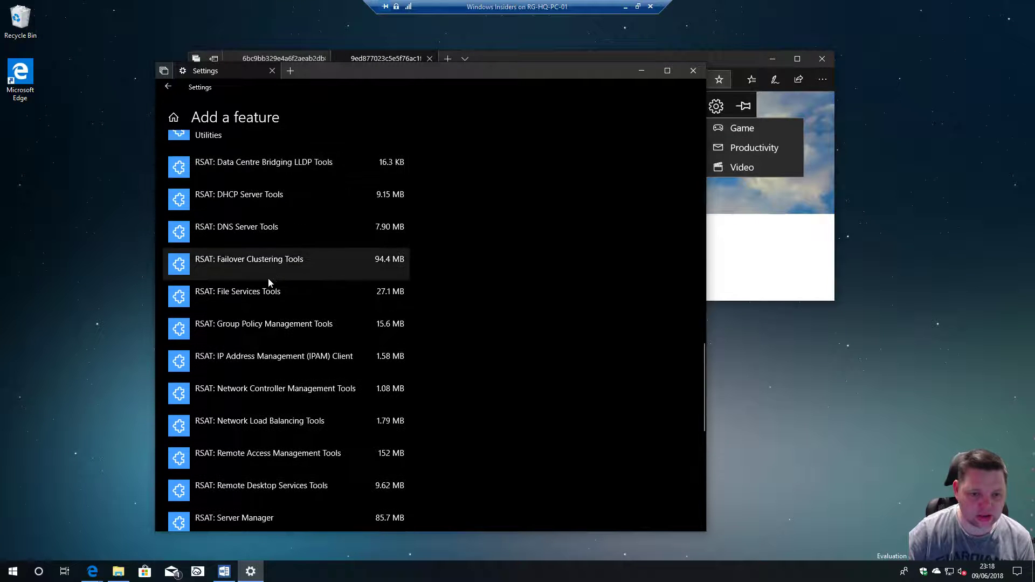
click(267, 269)
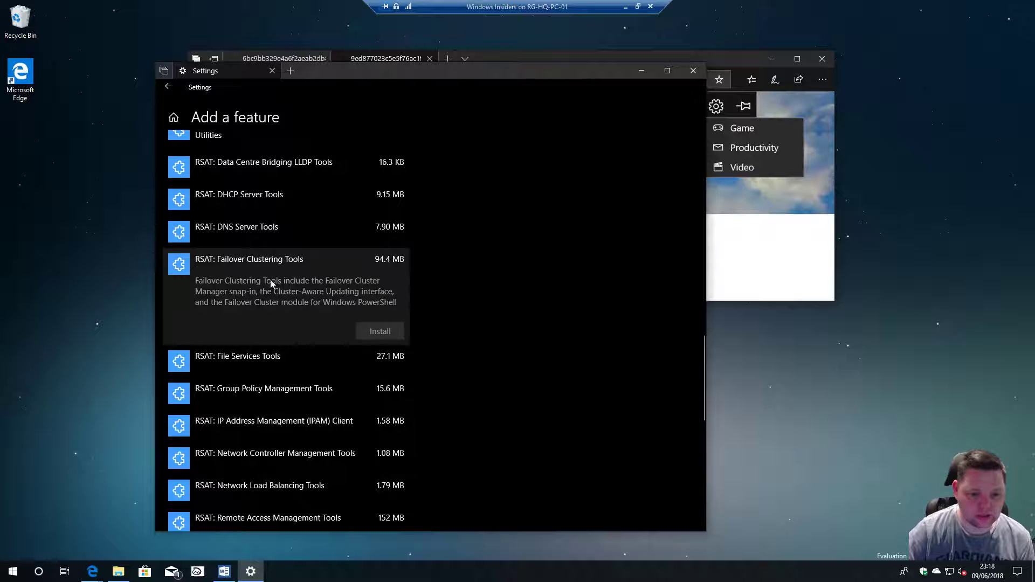
click(234, 228)
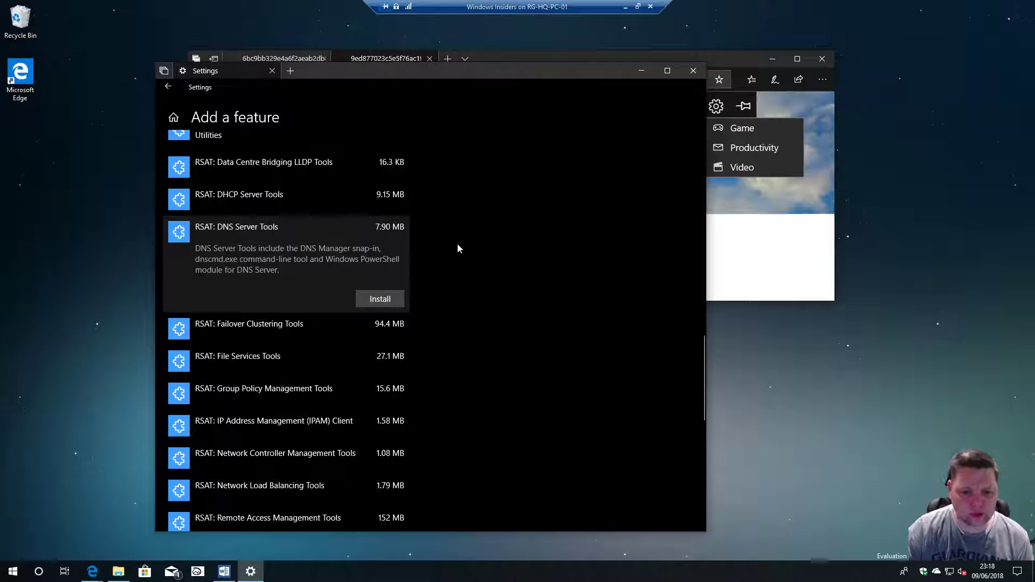
Show Task View with all open windows, including Settings on Add a feature.
scroll(457, 244, down, 3)
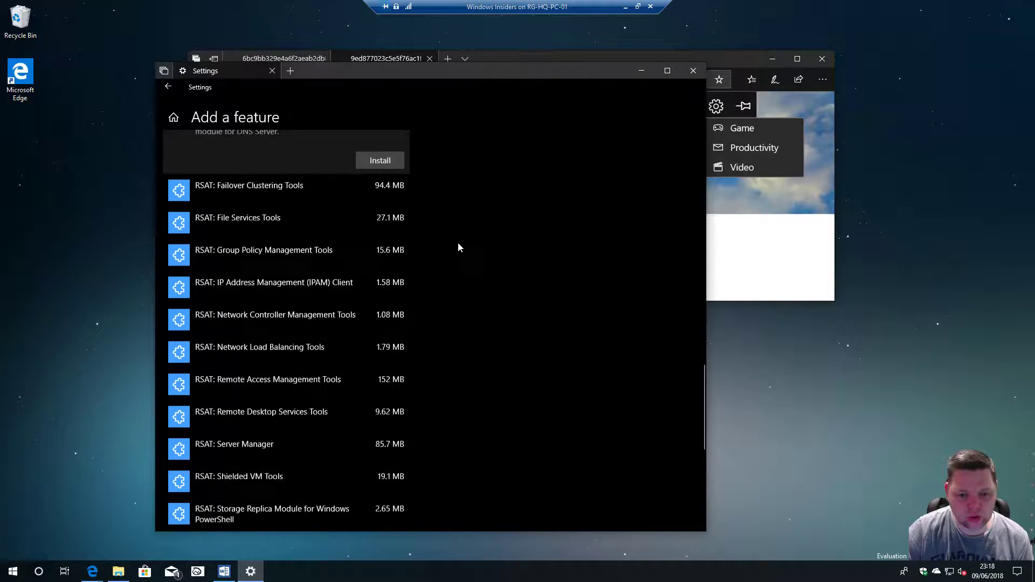
scroll(458, 241, up, 5)
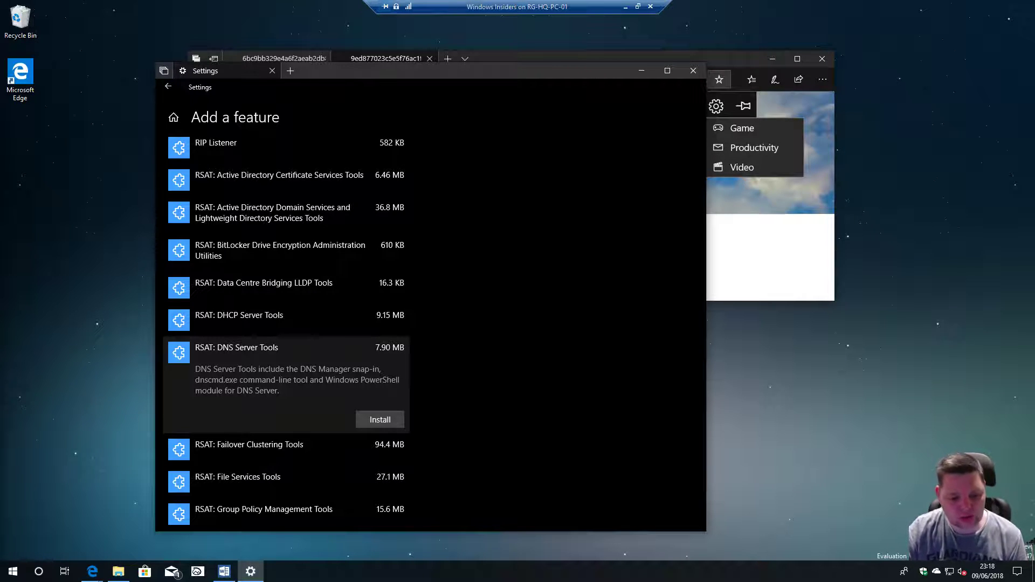
click(71, 572)
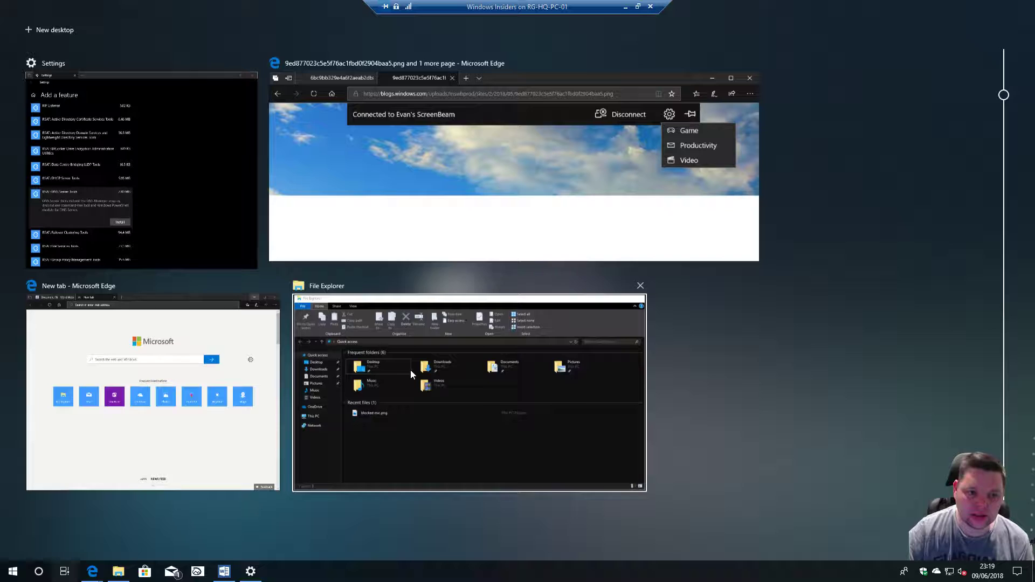
Dismiss Task View, returning to Settings with RSAT: DNS Server Tools (7.90 MB) expanded.
click(843, 79)
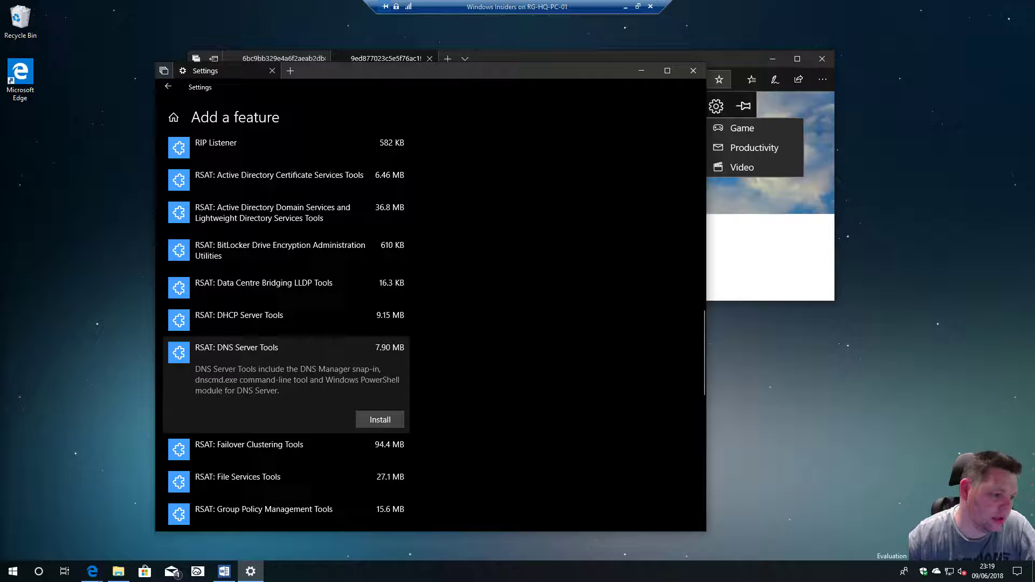
Minimize and restore Settings, then step back three pages to the Windows Settings home.
click(646, 71)
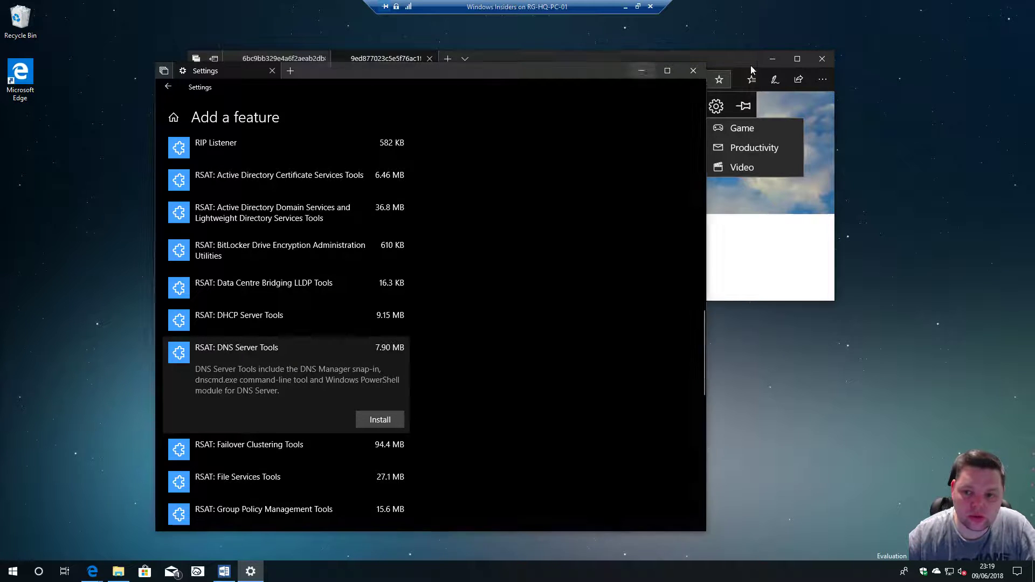
click(257, 572)
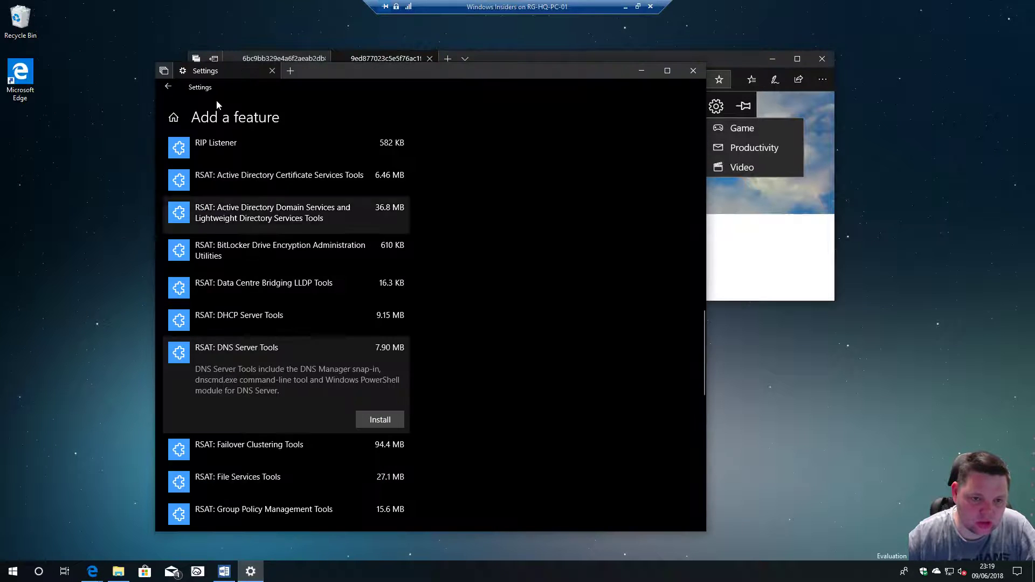
click(174, 92)
click(173, 92)
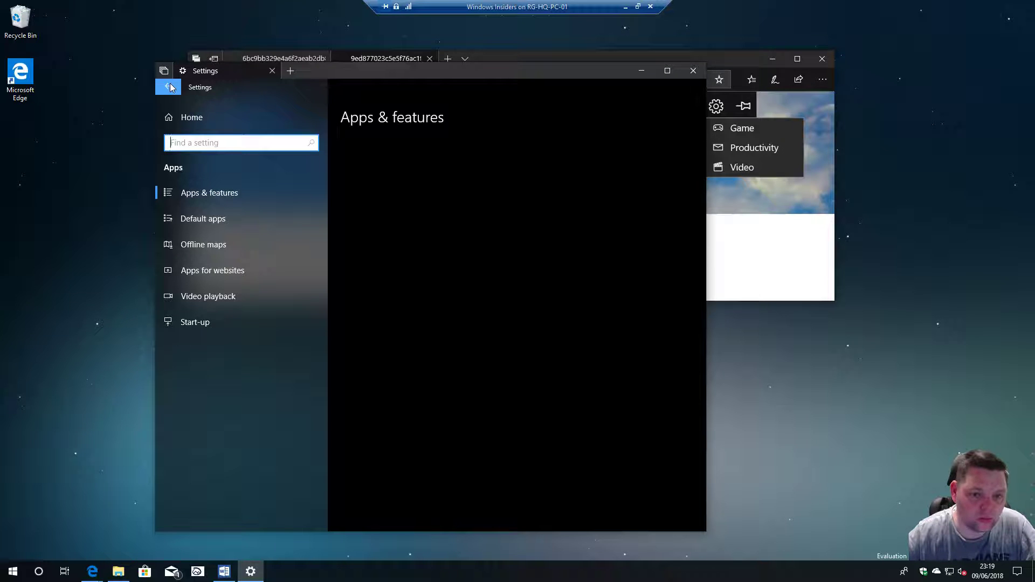
click(171, 88)
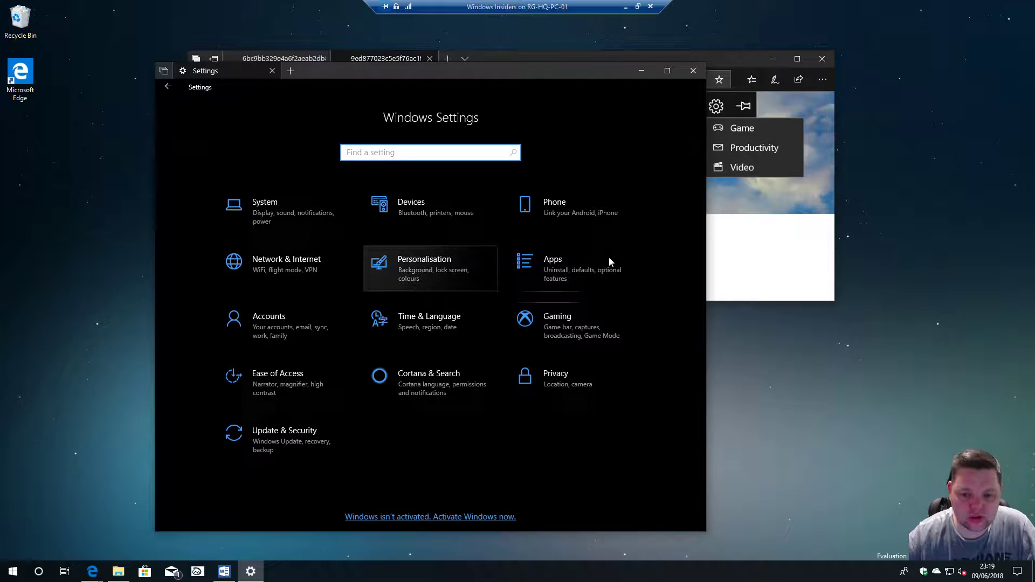
In Time & Language > Region, set the first day of the week to Sunday.
click(427, 322)
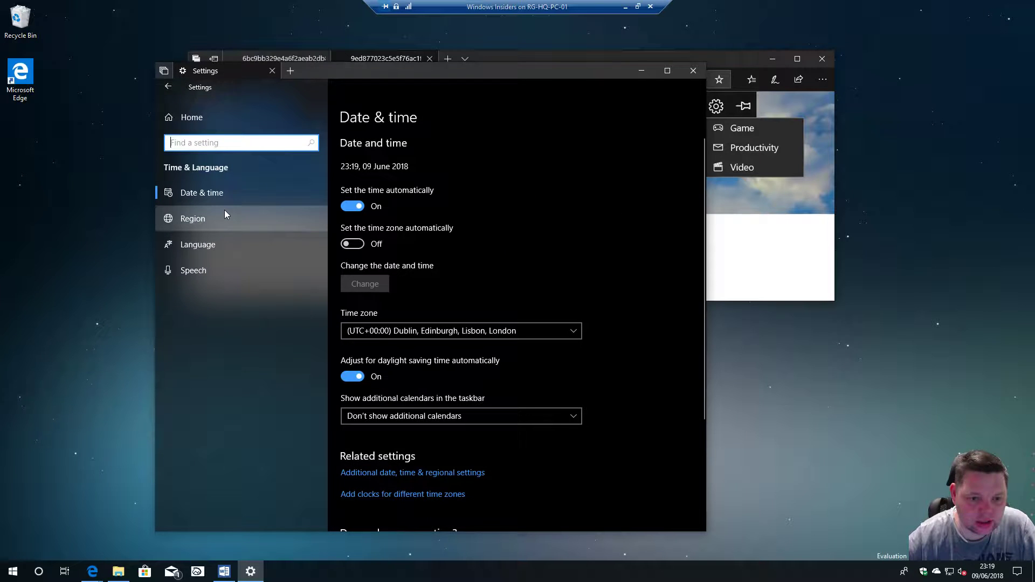
click(219, 220)
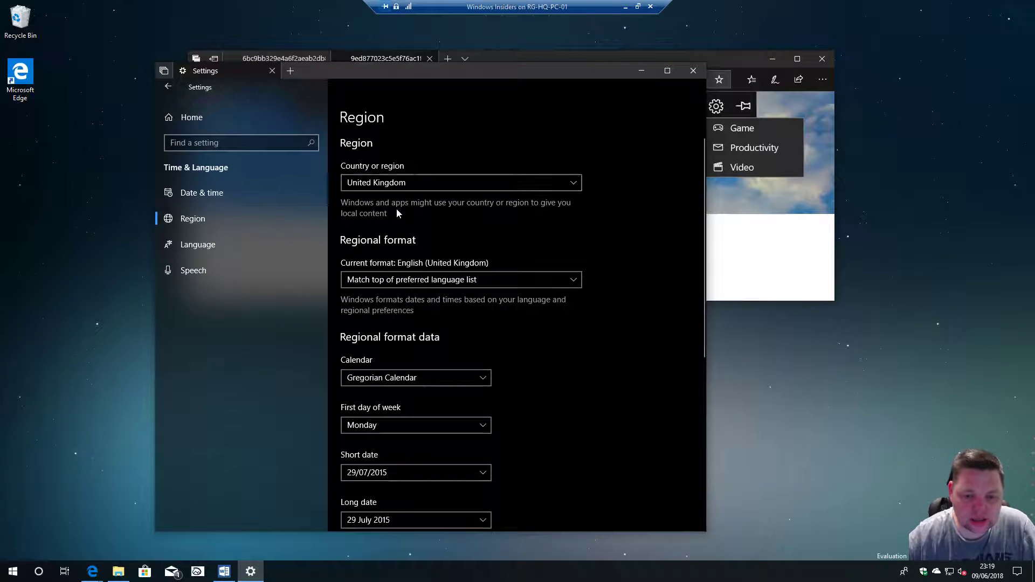
scroll(538, 377, down, 3)
scroll(538, 380, down, 3)
scroll(538, 380, up, 4)
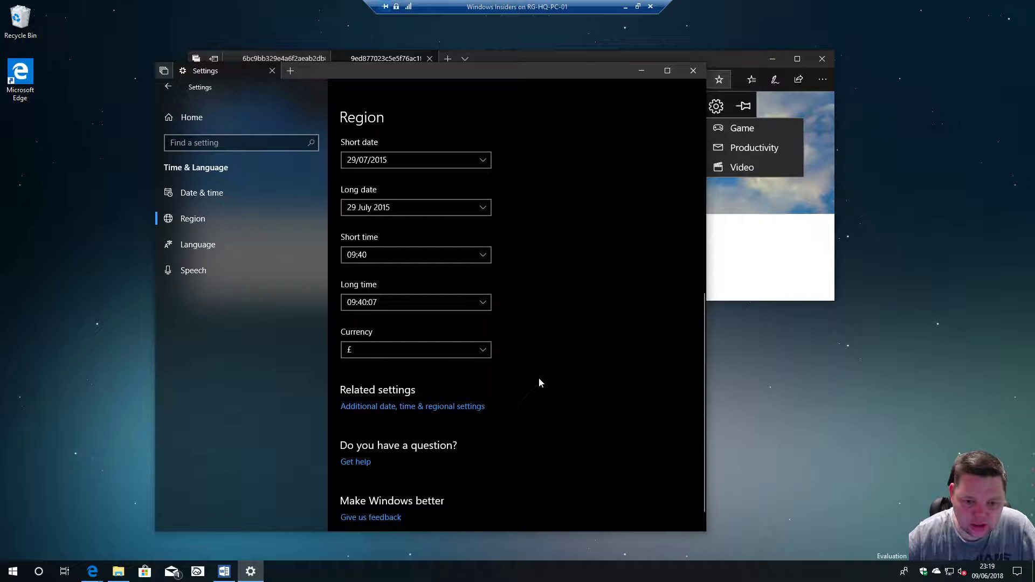
click(378, 286)
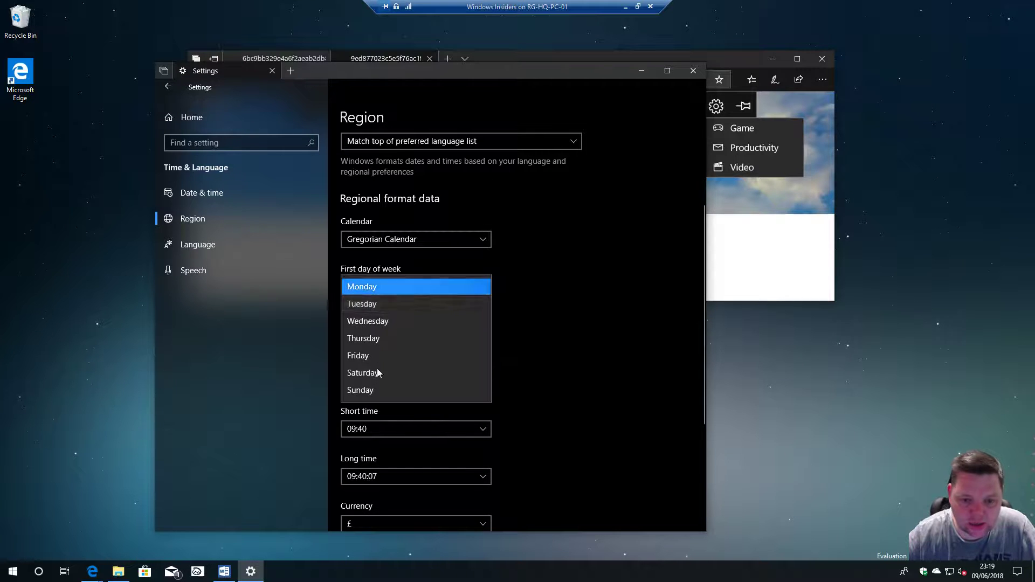
click(397, 387)
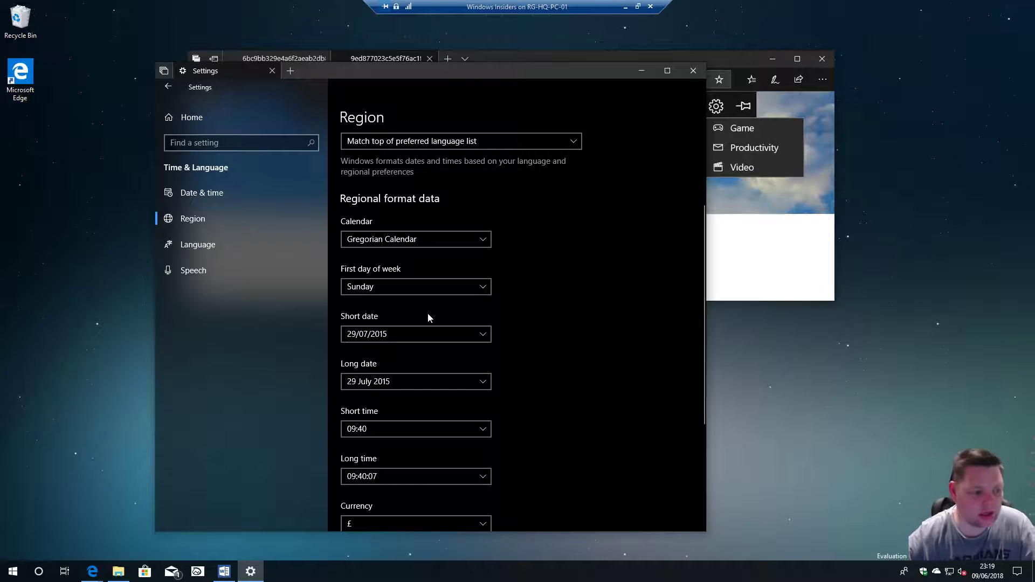
Open the additional date, time & regional settings, then return to the Date & time page.
scroll(515, 261, down, 2)
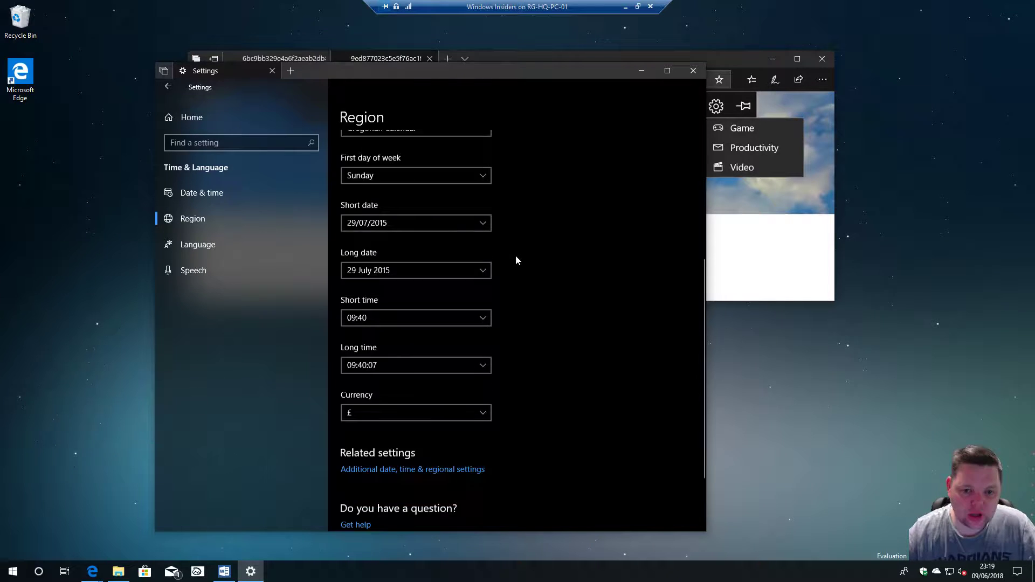
scroll(515, 258, down, 2)
click(464, 375)
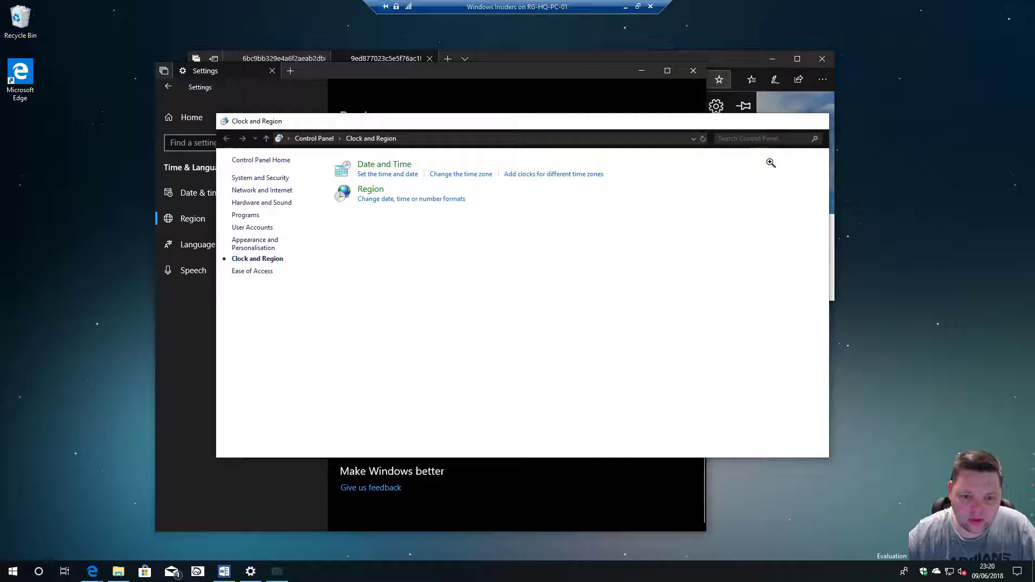
click(499, 474)
scroll(464, 416, up, 4)
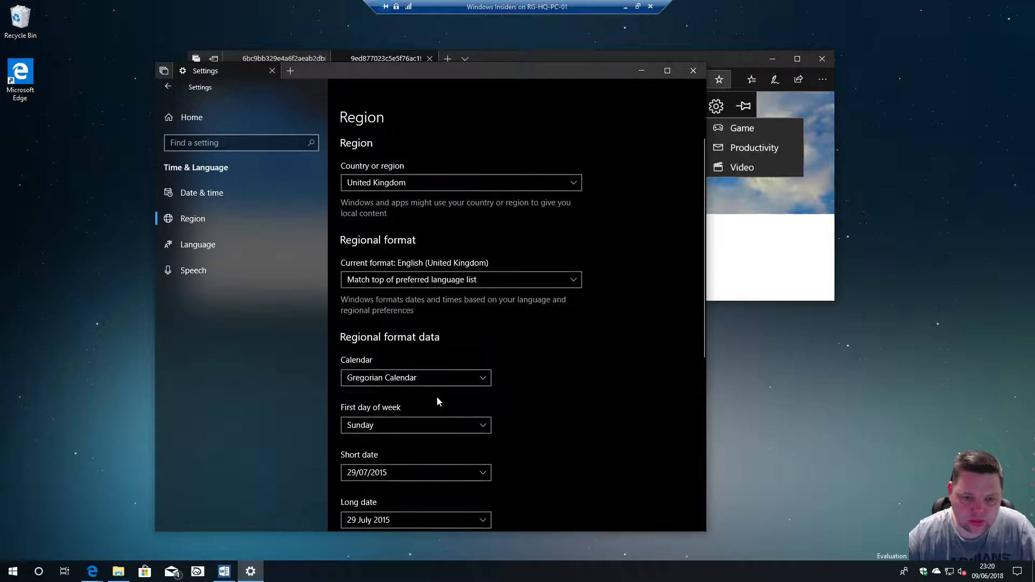
click(201, 192)
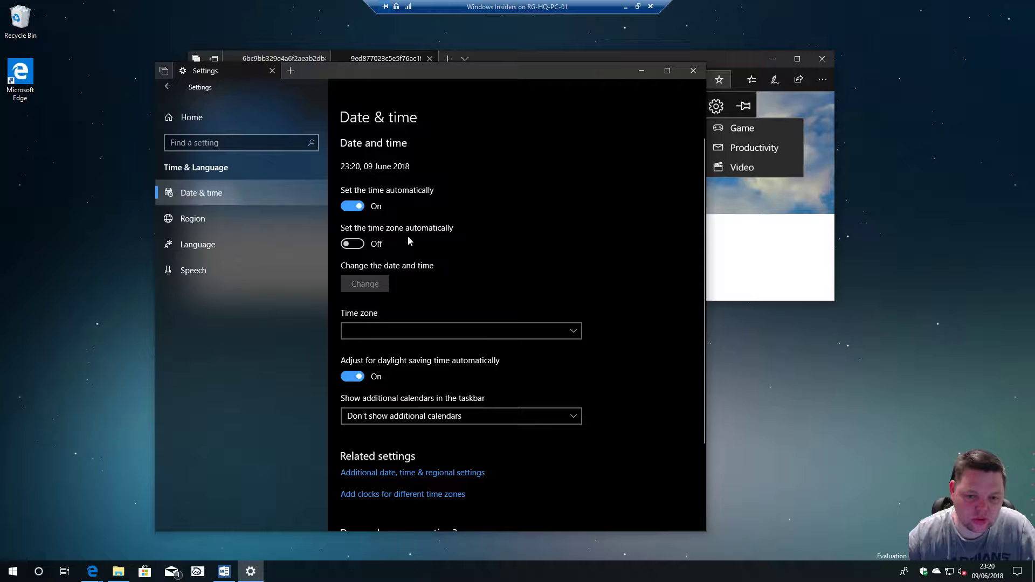
scroll(433, 334, down, 3)
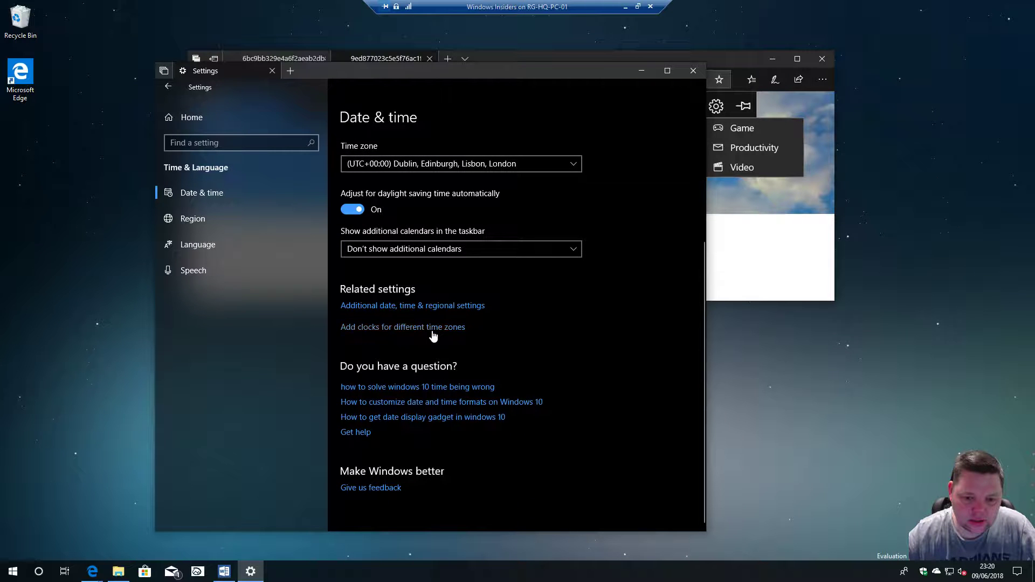
scroll(433, 334, up, 3)
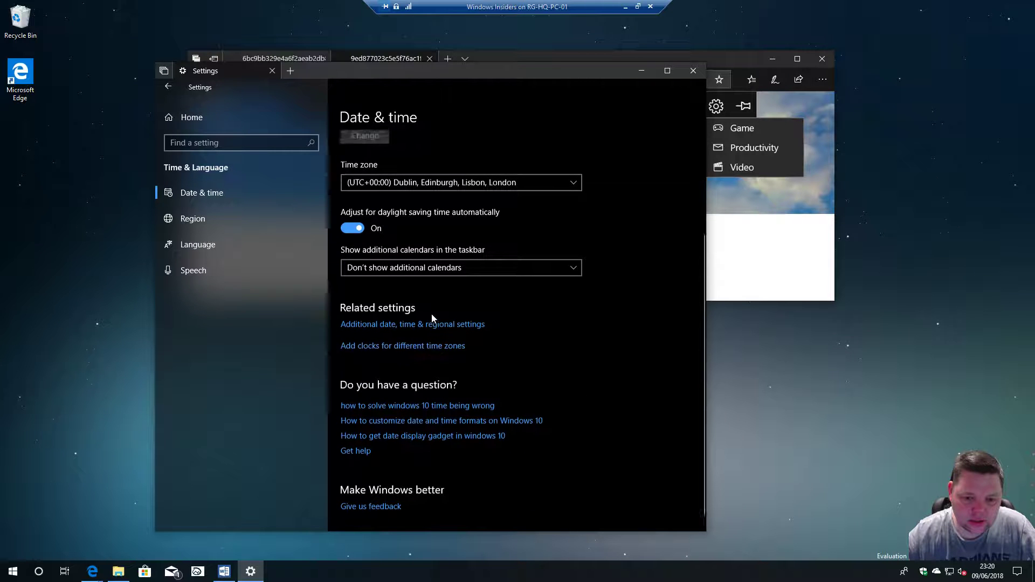
Open the Language page and scroll to English (United Kingdom) as the preferred language.
click(209, 255)
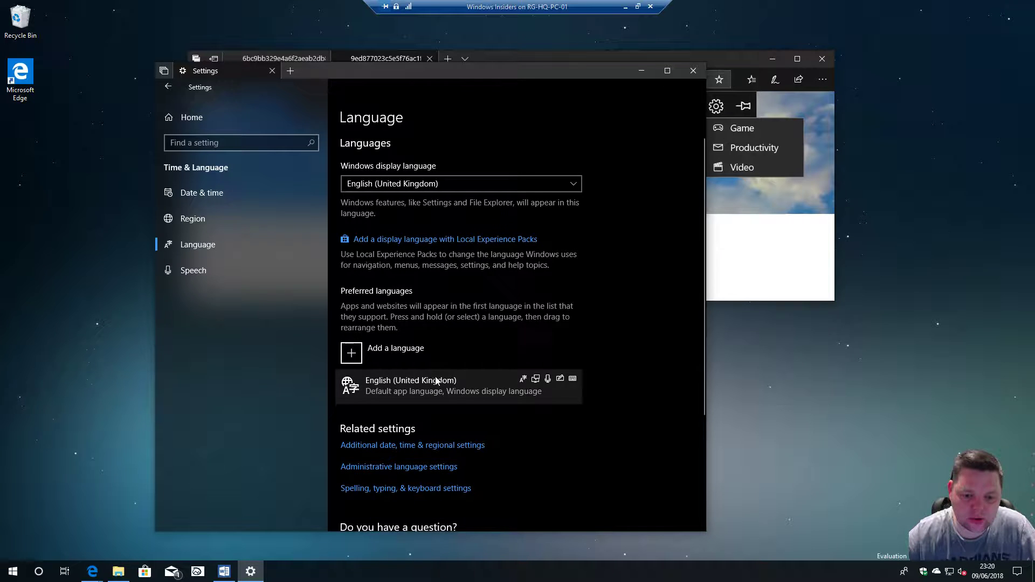
scroll(438, 380, down, 3)
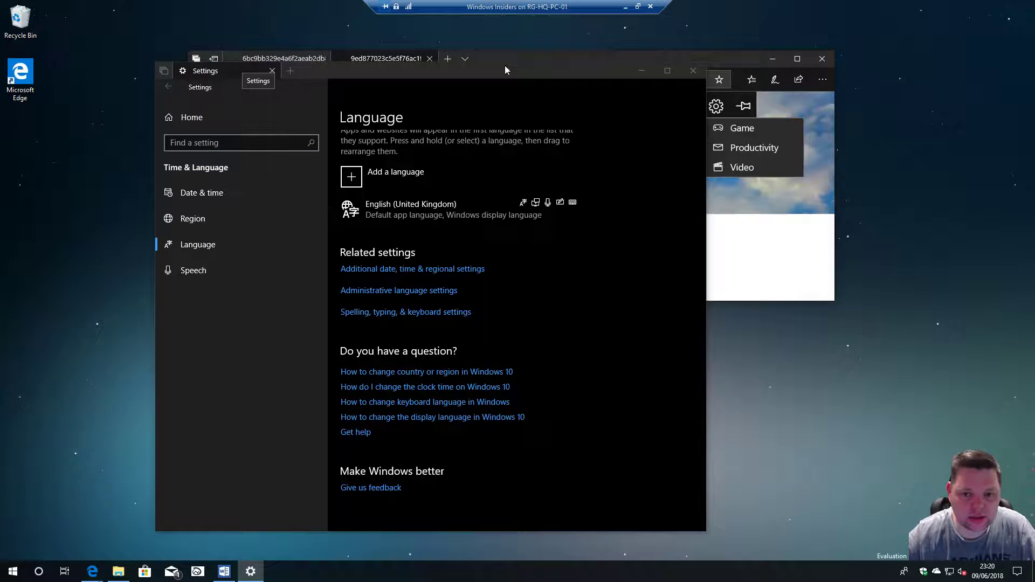
Drag the Settings window aside to uncover the Edge window and projection bar.
drag(505, 66, 508, 90)
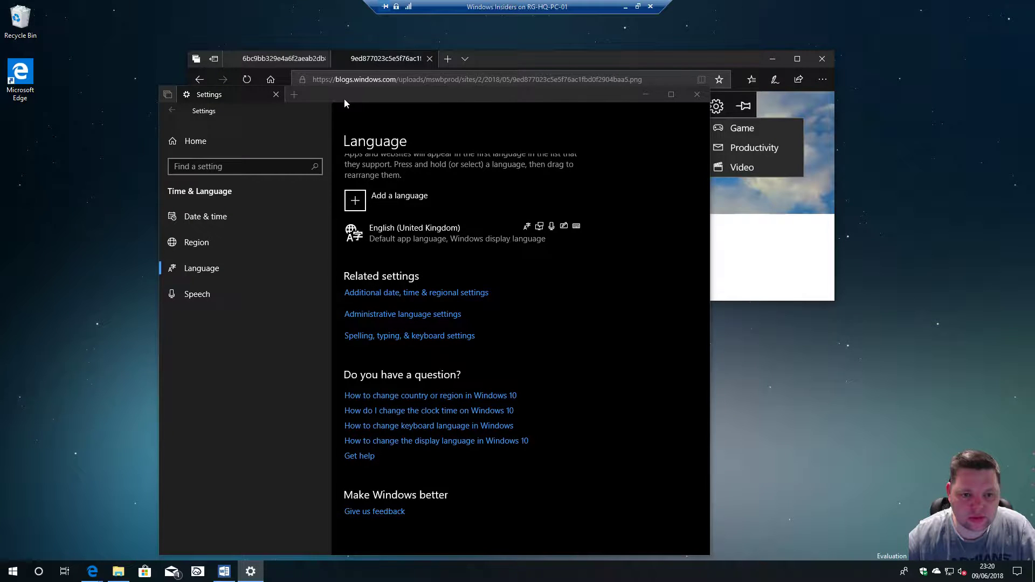
drag(345, 103, 381, 145)
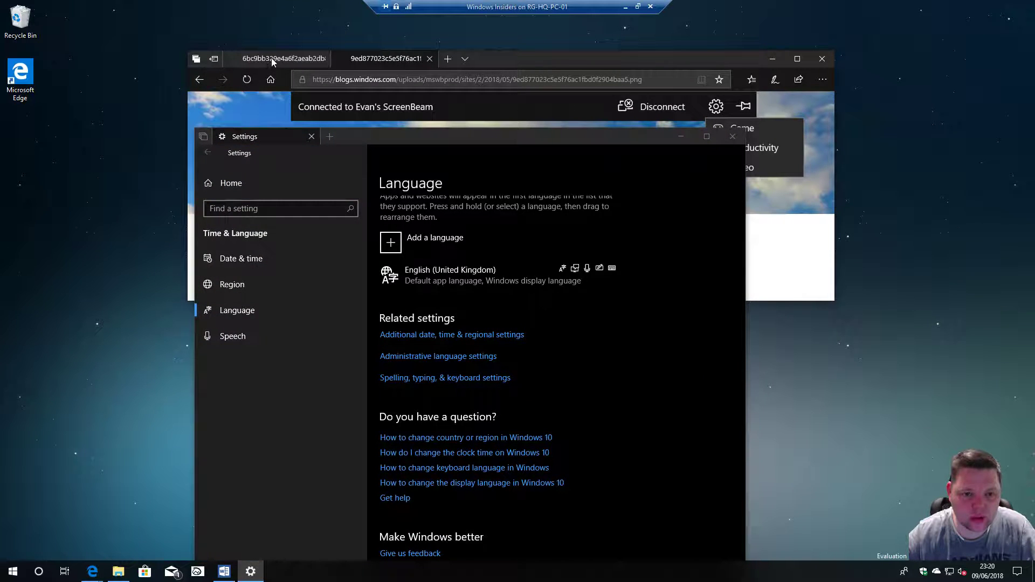
click(512, 94)
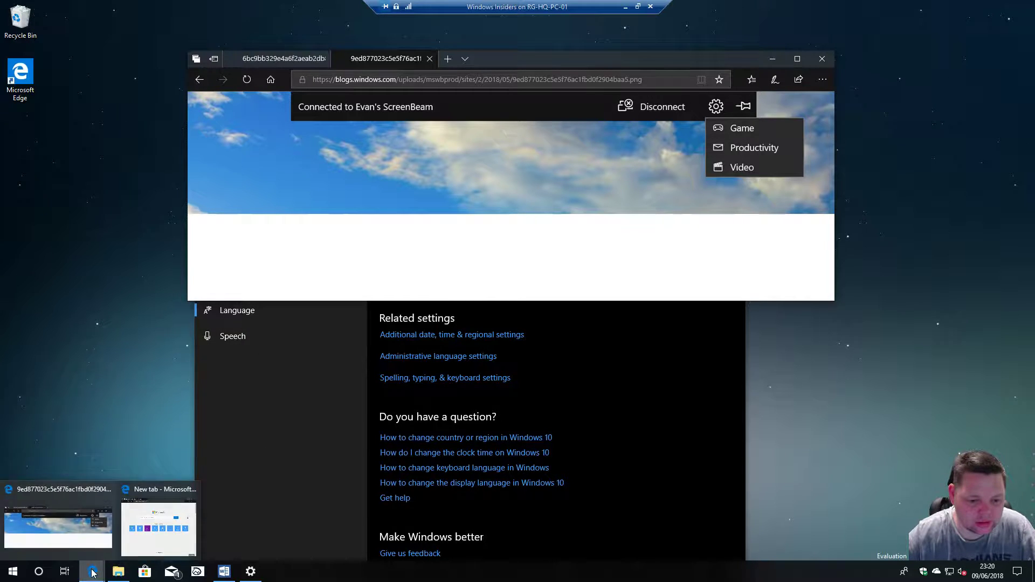
Close the Edge window holding the Word document and New tab.
mouse_move(91, 563)
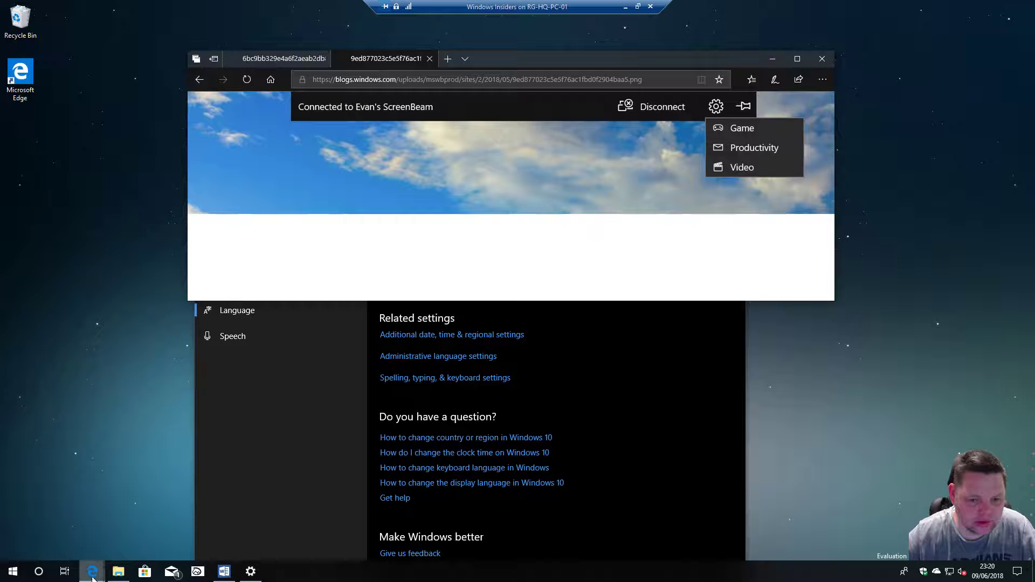
click(160, 555)
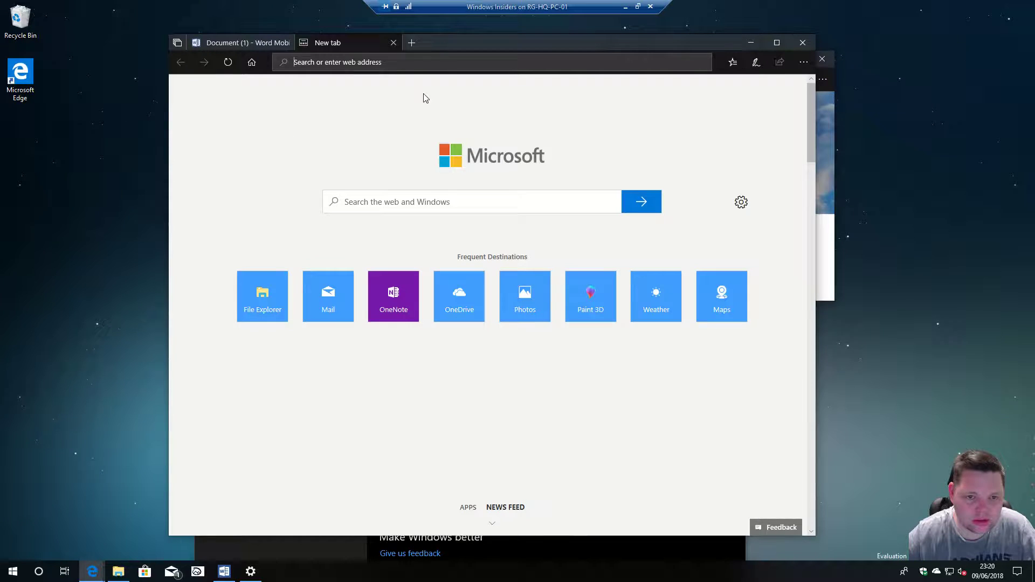
click(237, 43)
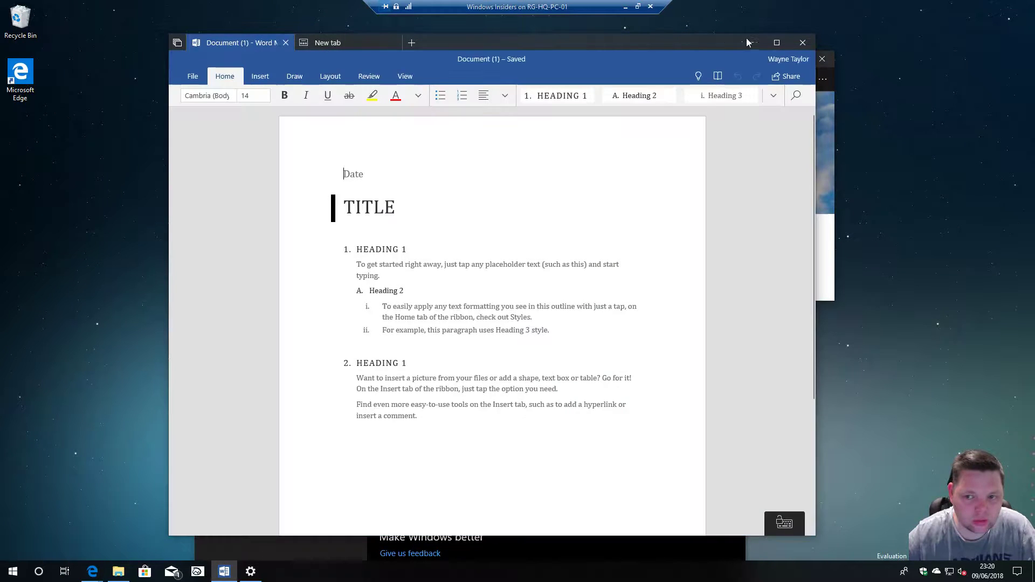
click(799, 42)
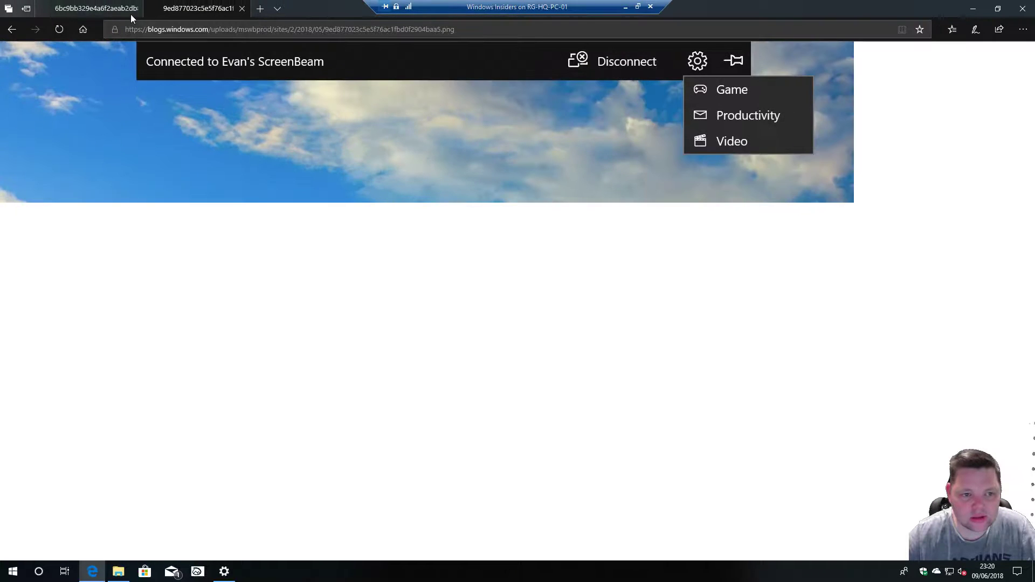
Switch to the microphone privacy notice image tab and restore the Edge window to a smaller size.
click(106, 10)
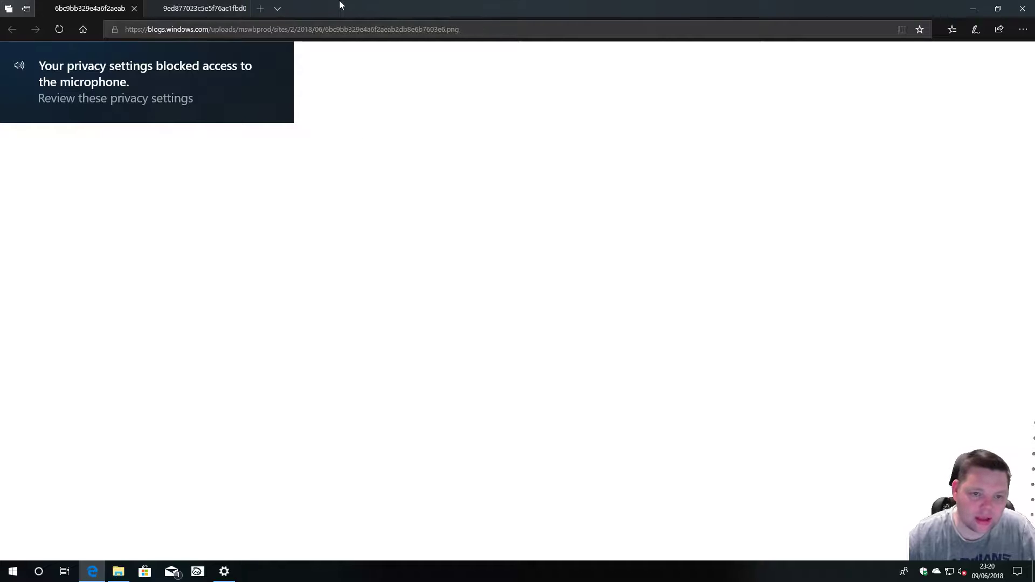
drag(340, 5, 431, 73)
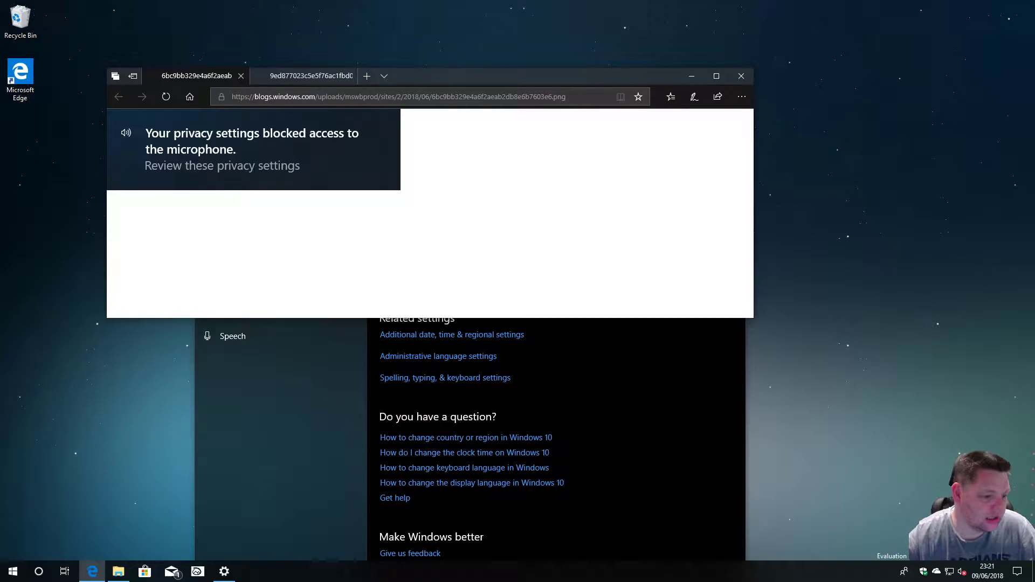
Minimize Edge and Settings, then restore File Explorer and move it toward the top left.
click(695, 74)
click(687, 136)
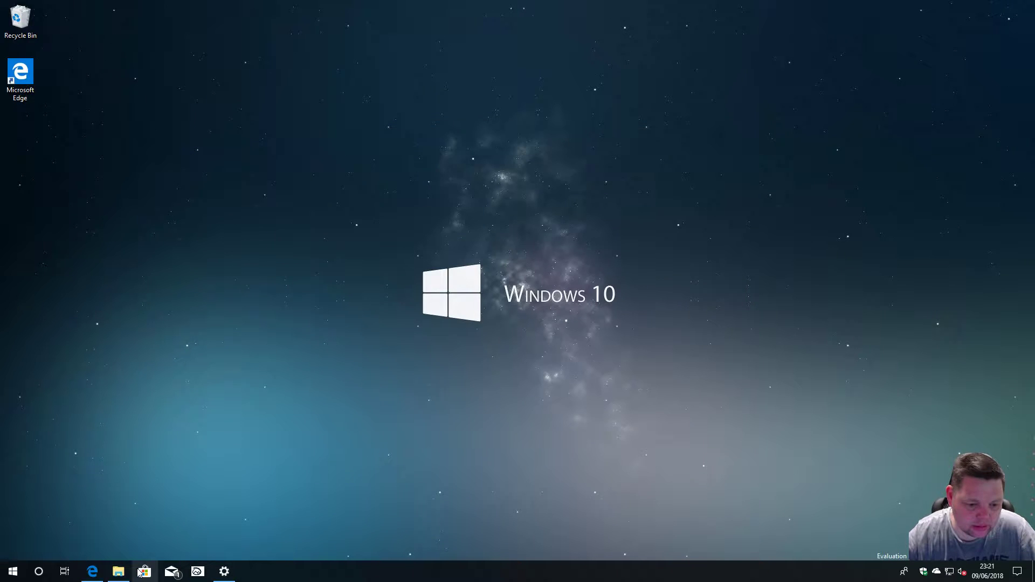
click(118, 572)
drag(603, 134, 482, 54)
Browse the dark View, Share and Home ribbon tabs, then bring Settings back to the front.
click(270, 63)
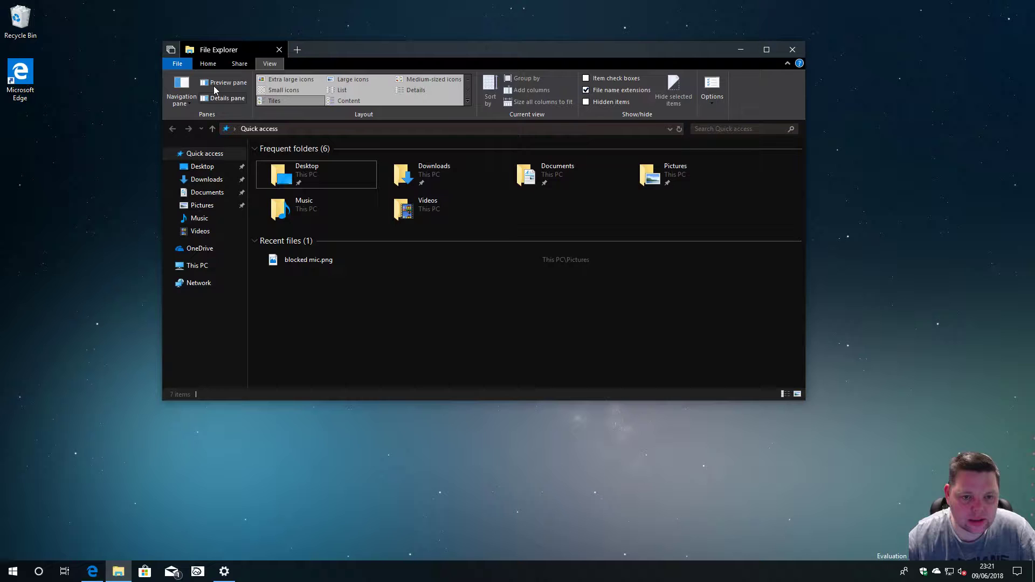
click(245, 65)
click(270, 63)
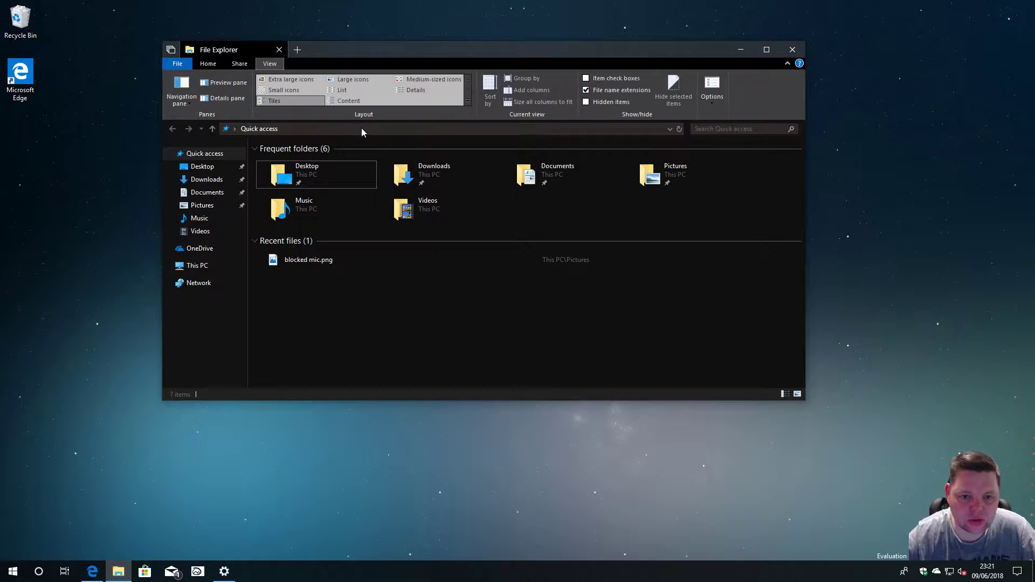
click(239, 63)
click(267, 65)
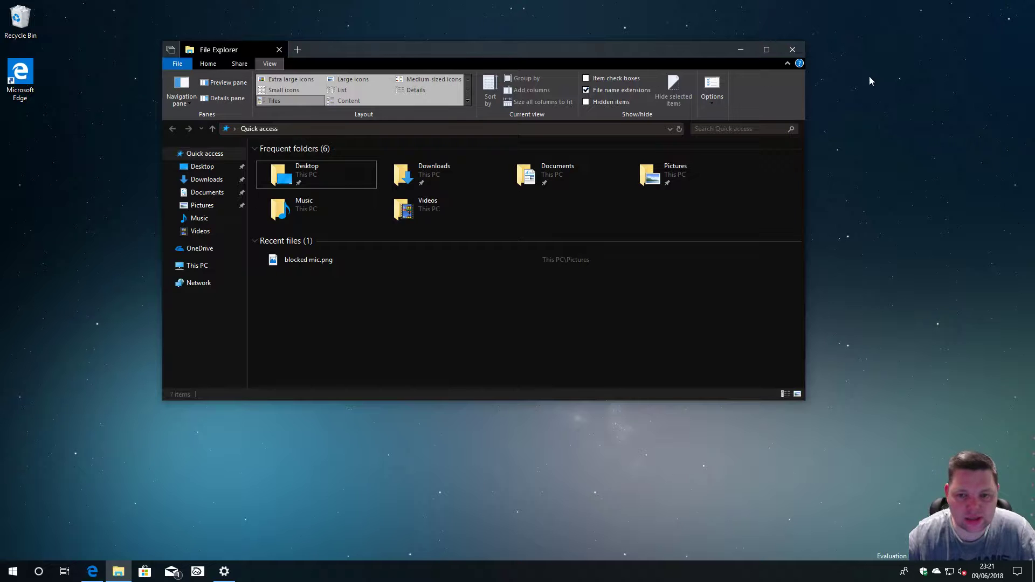
click(229, 67)
click(218, 65)
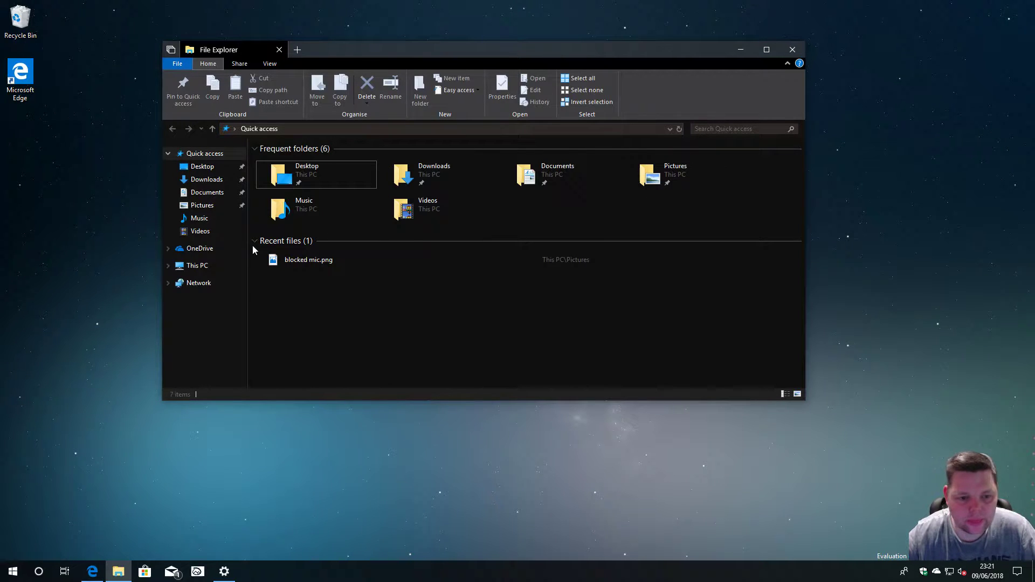
click(222, 572)
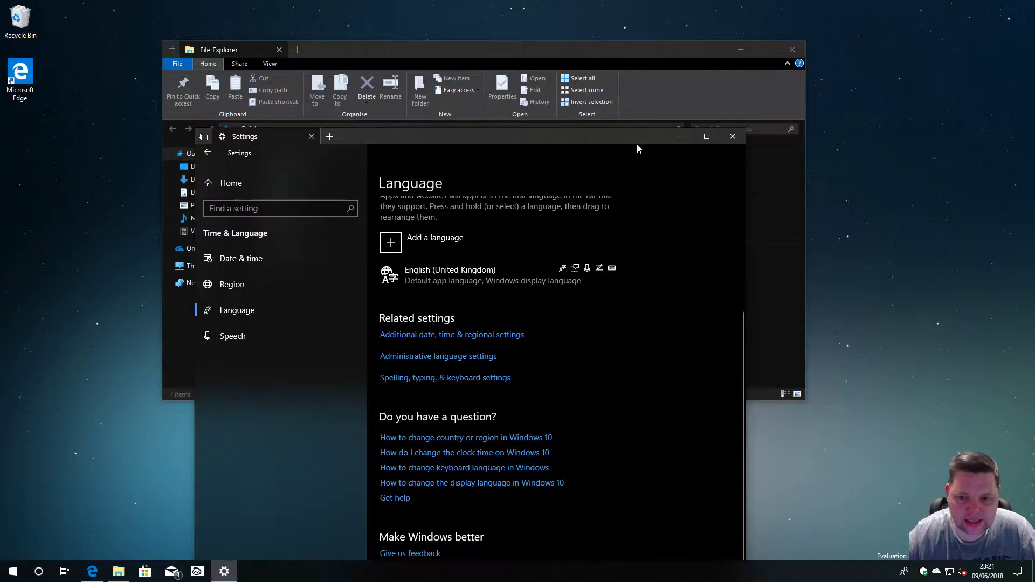
Place Settings over Explorer's right side, then preview the dark desktop context menu and Win+X menu.
drag(637, 144, 482, 41)
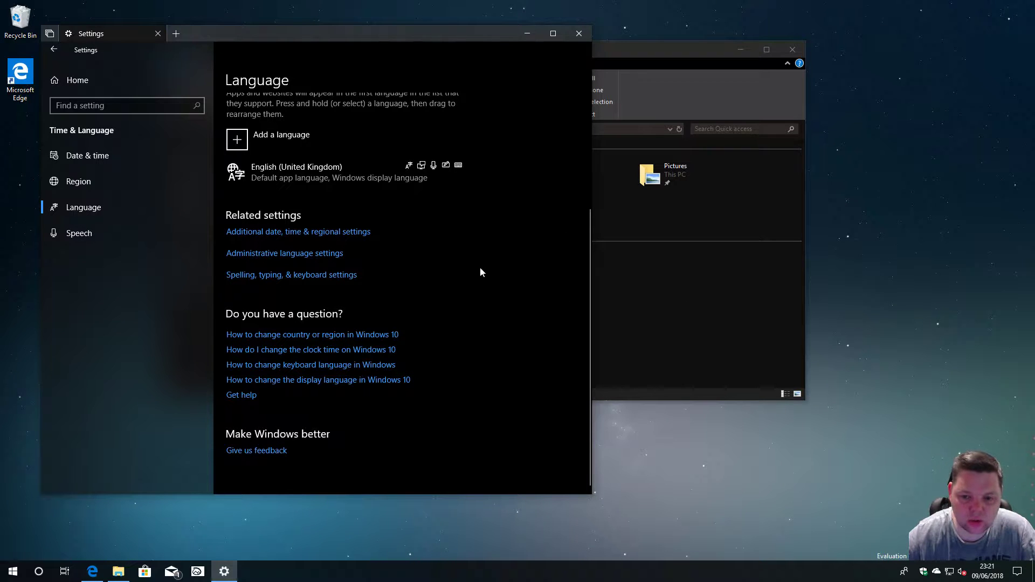
drag(511, 34, 747, 93)
right_click(84, 179)
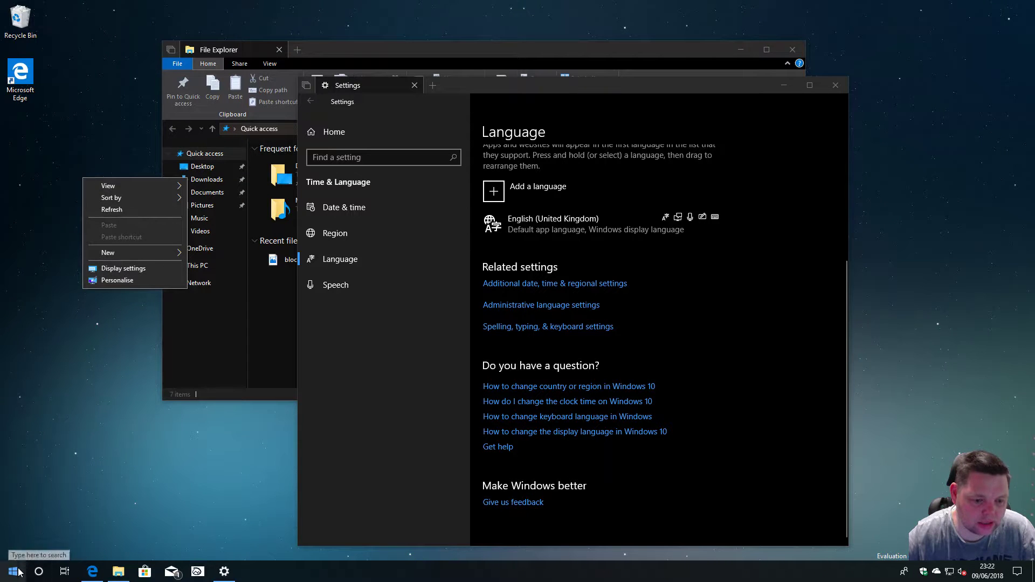
click(38, 536)
right_click(13, 571)
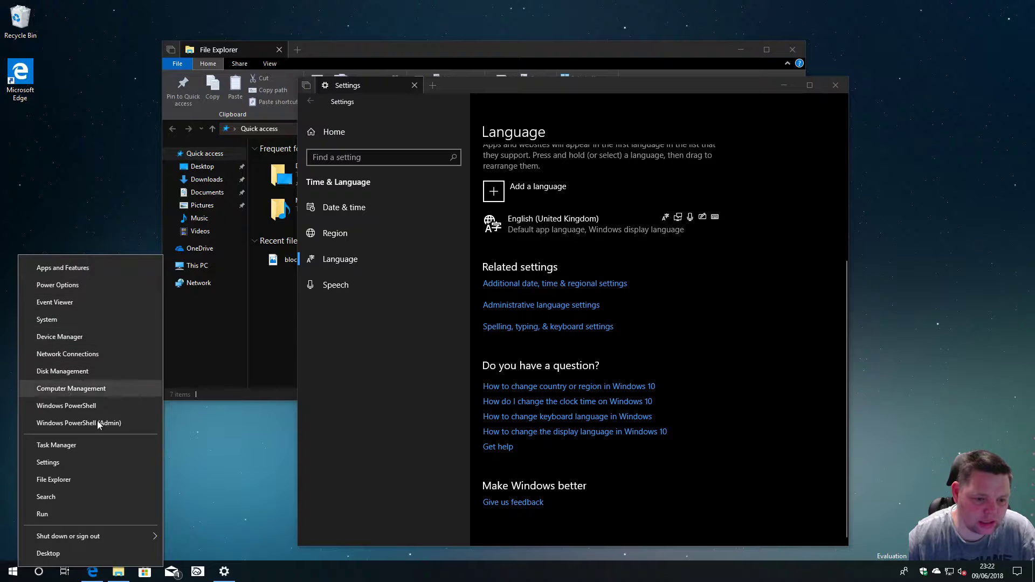
right_click(80, 174)
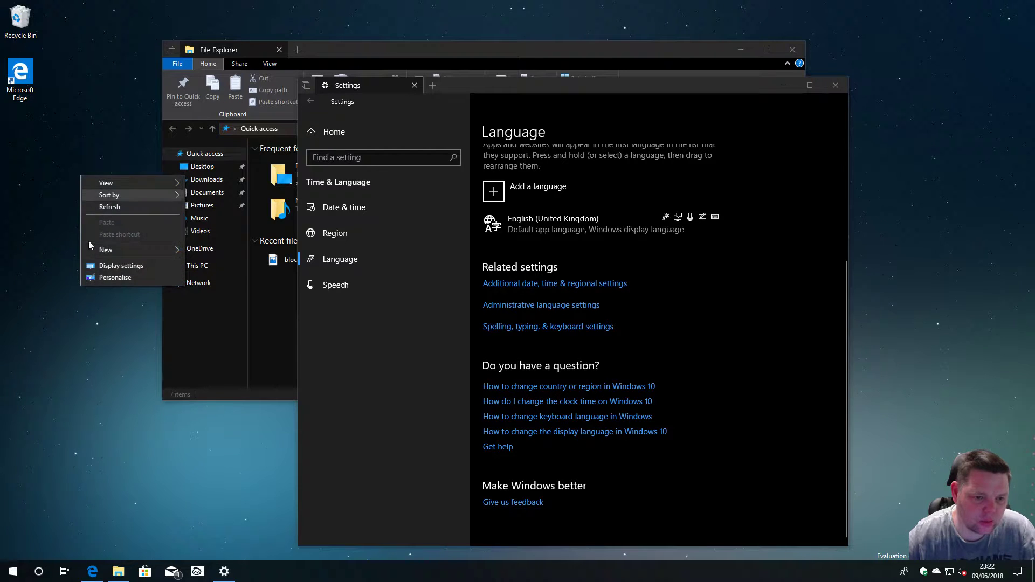
click(79, 129)
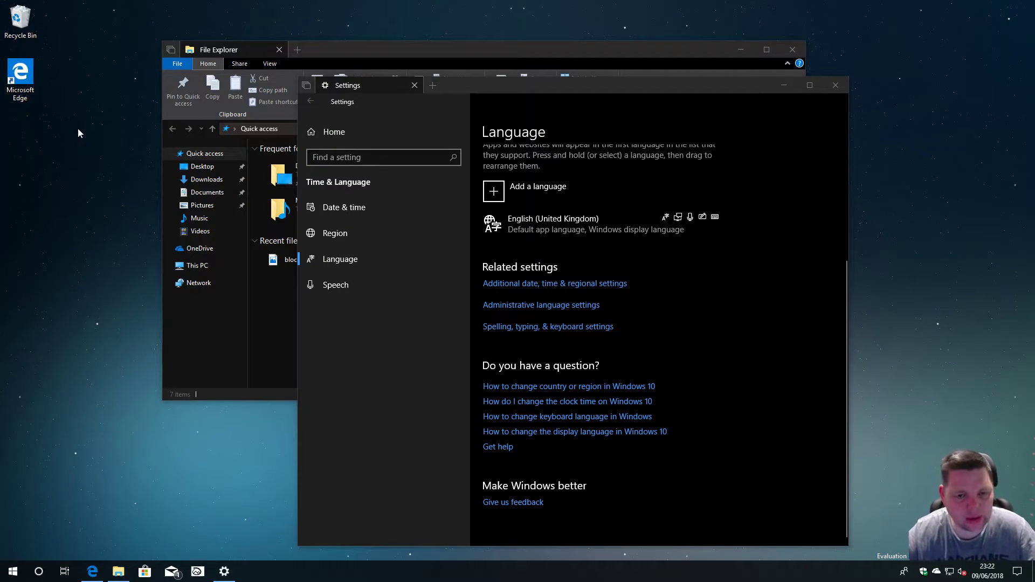